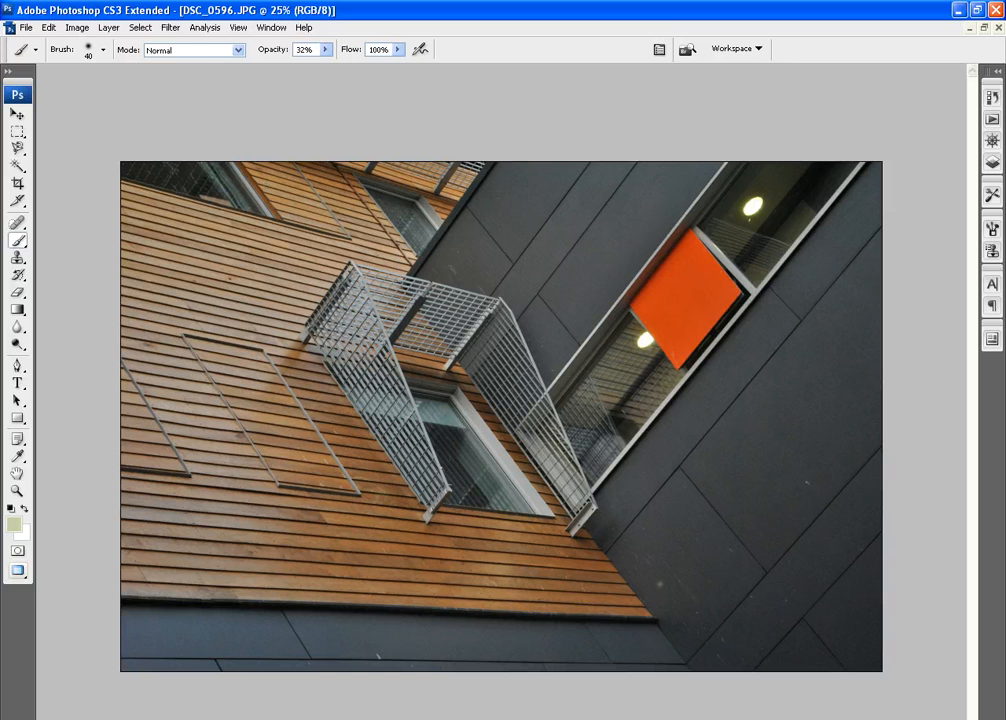
# Select the whole photo for copying and create a new International Paper A3 document at 100 pixels/inch
pyautogui.hotkey('ctrl', 'a')
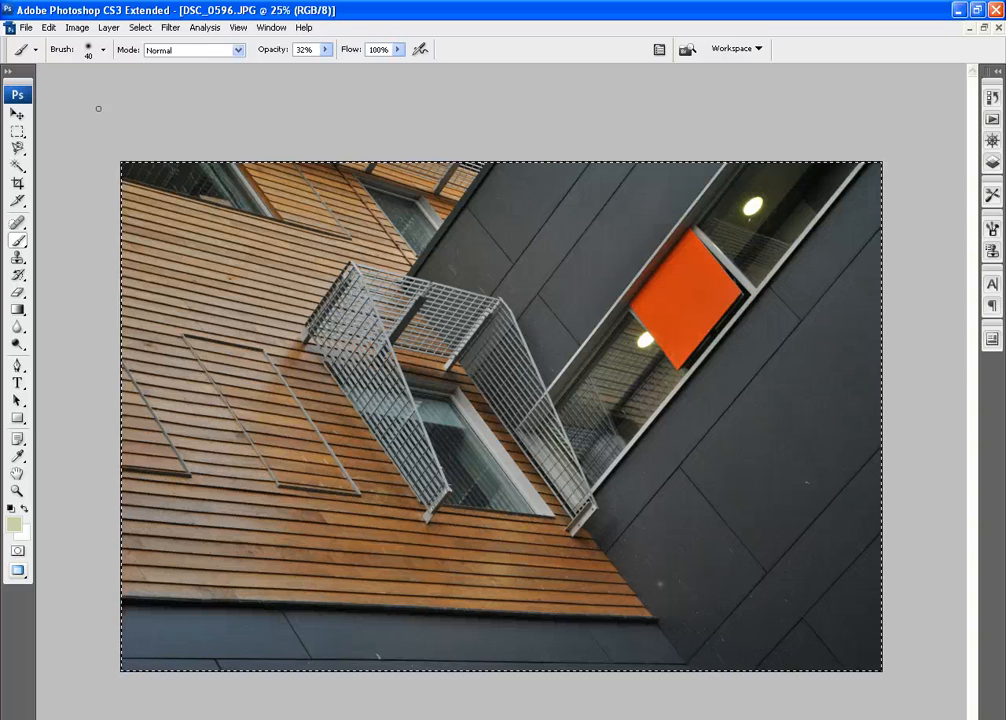
pyautogui.click(25, 27)
pyautogui.click(35, 46)
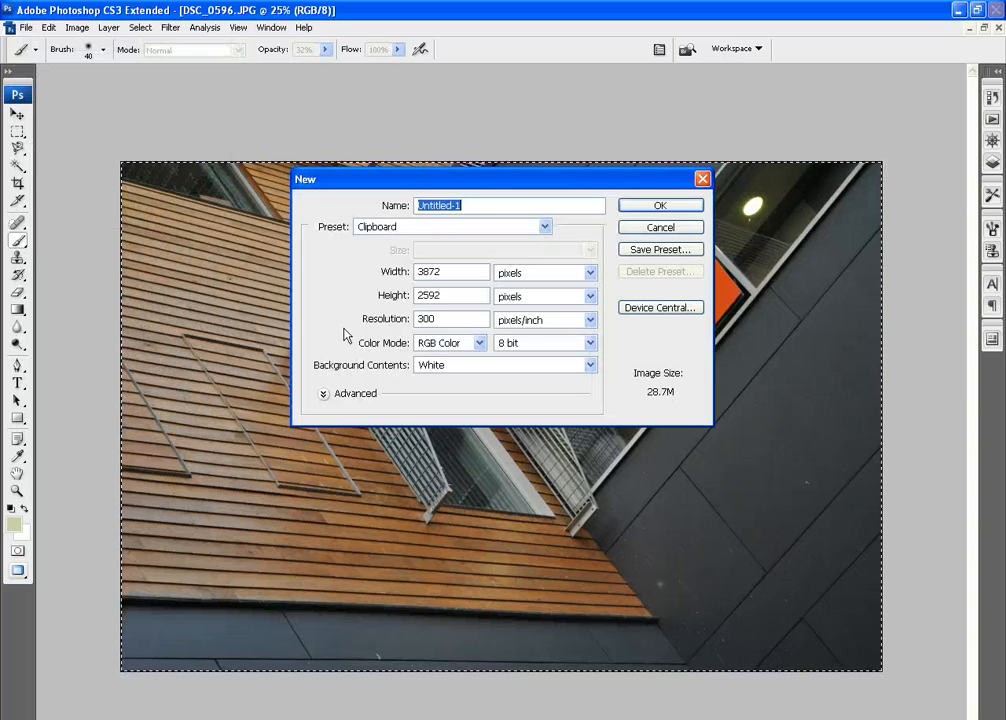
pyautogui.click(546, 228)
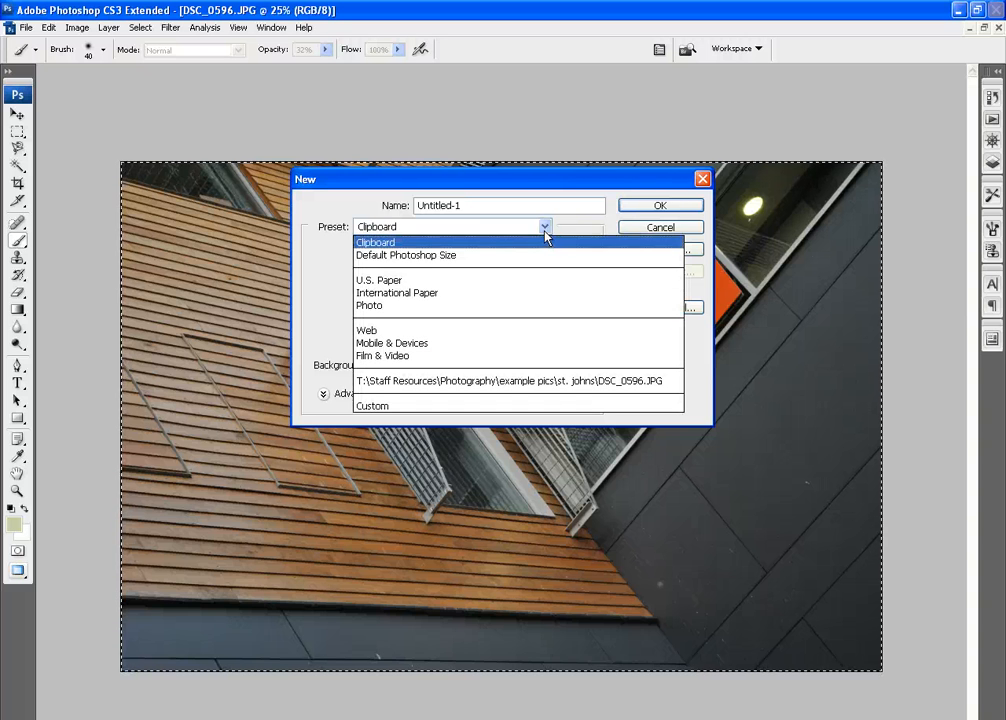
pyautogui.click(456, 293)
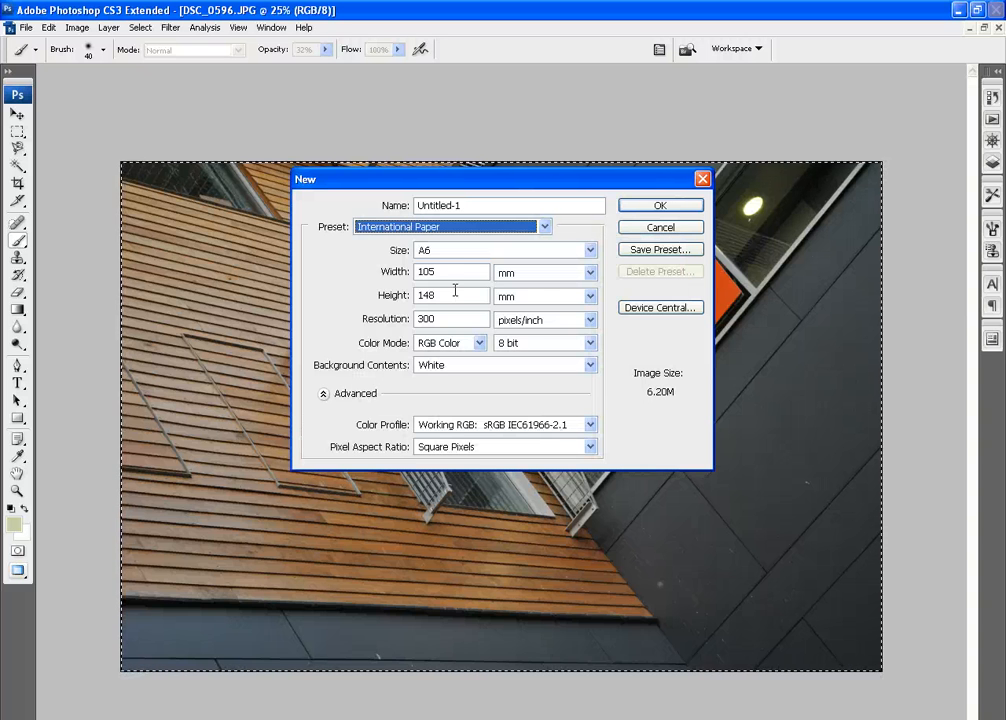
pyautogui.click(589, 251)
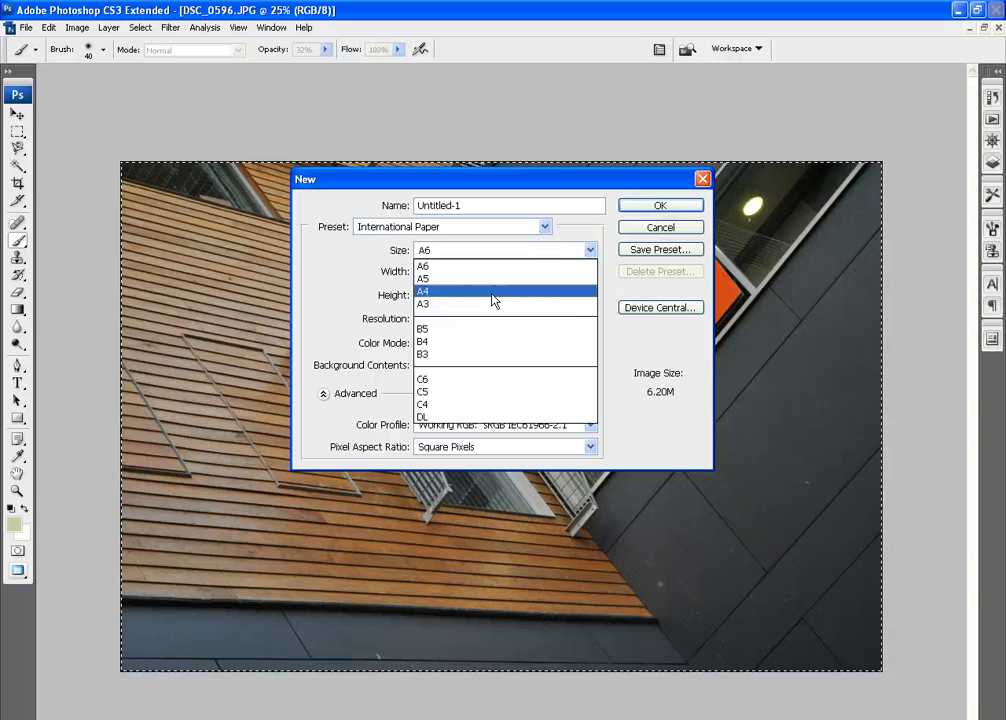
pyautogui.click(469, 306)
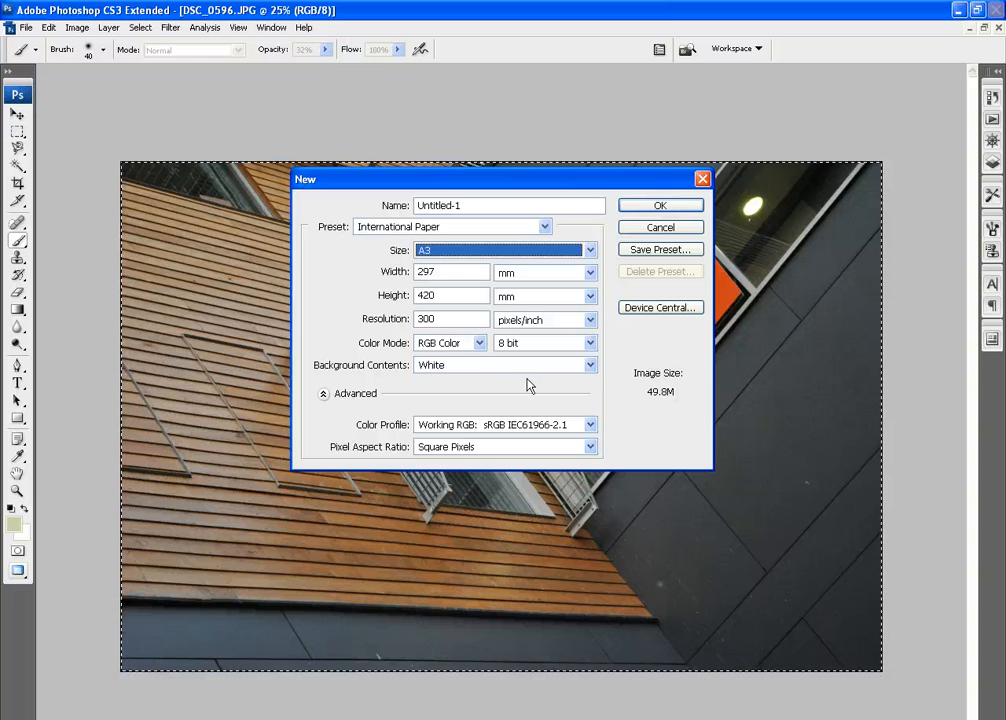
pyautogui.doubleClick(454, 320)
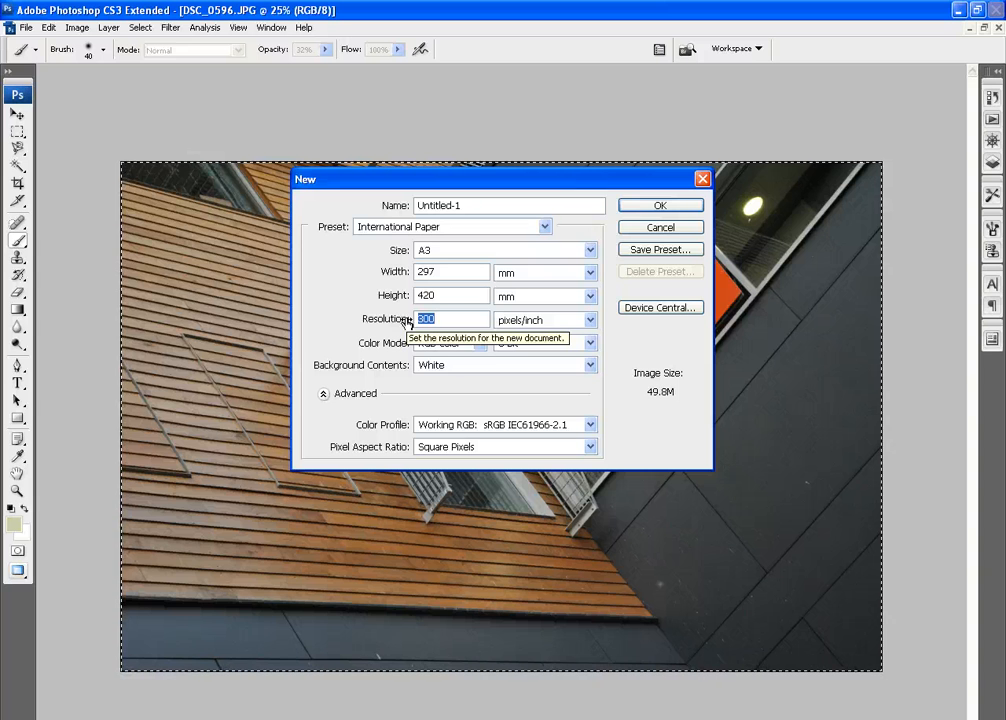
pyautogui.write('100')
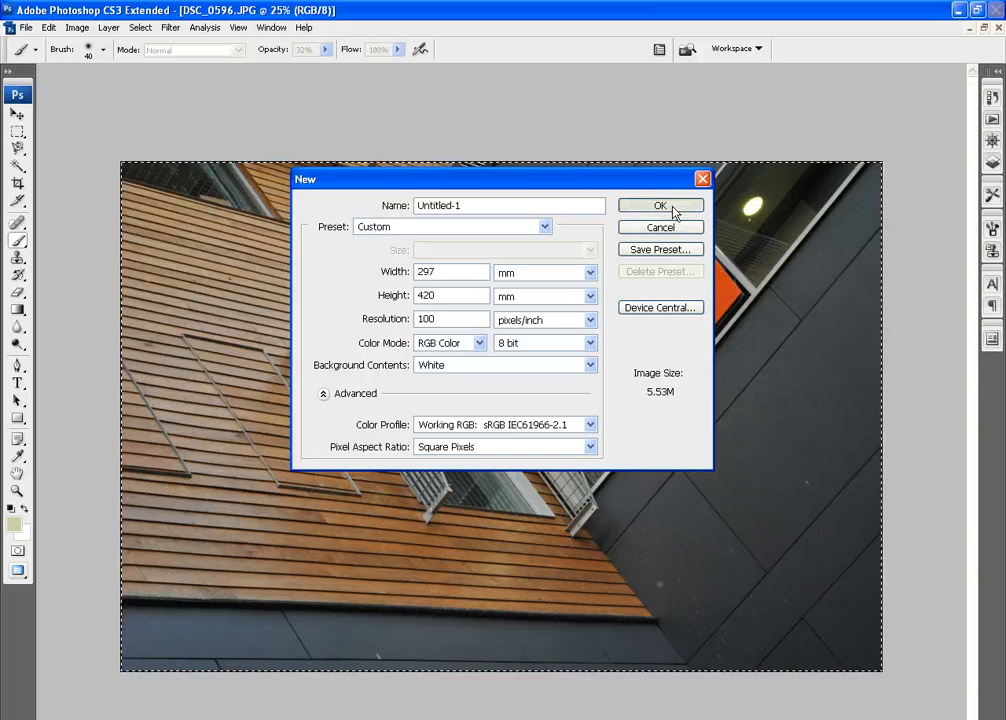
pyautogui.click(672, 206)
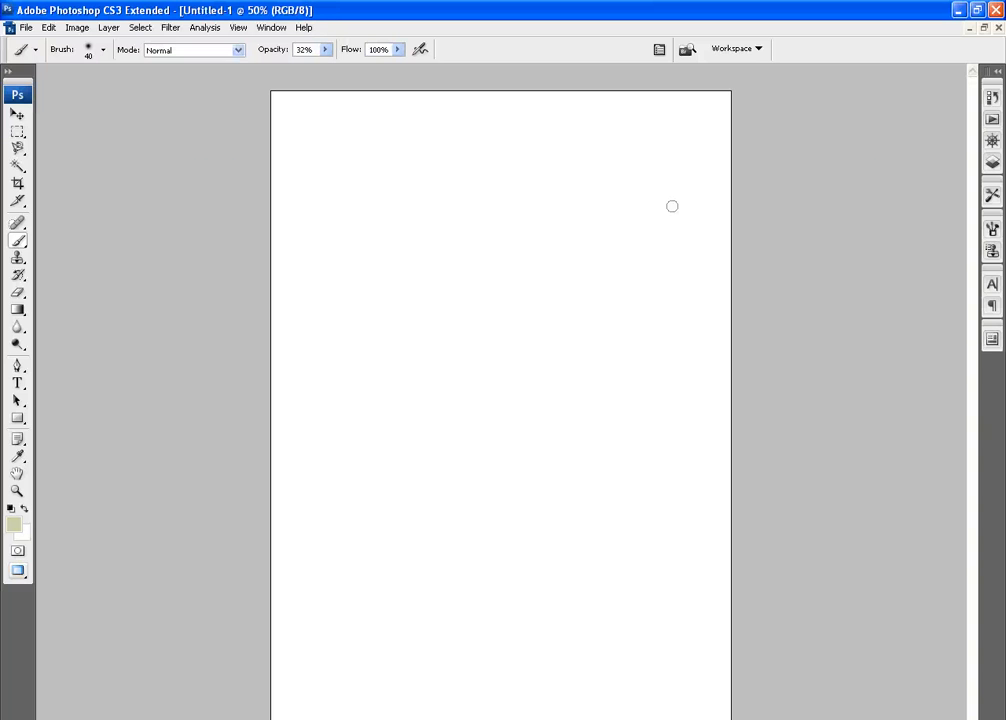
# Paste the copied photo into the new document and scale it down proportionally to 12.2%
pyautogui.click(47, 28)
pyautogui.click(95, 156)
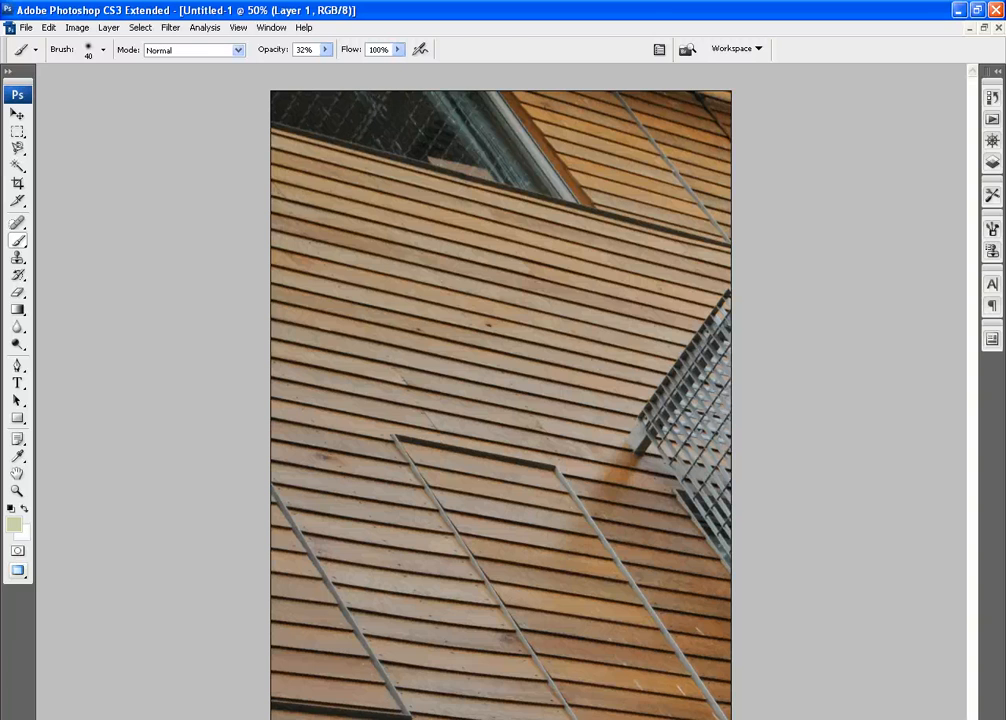
pyautogui.hotkey('ctrl', 't')
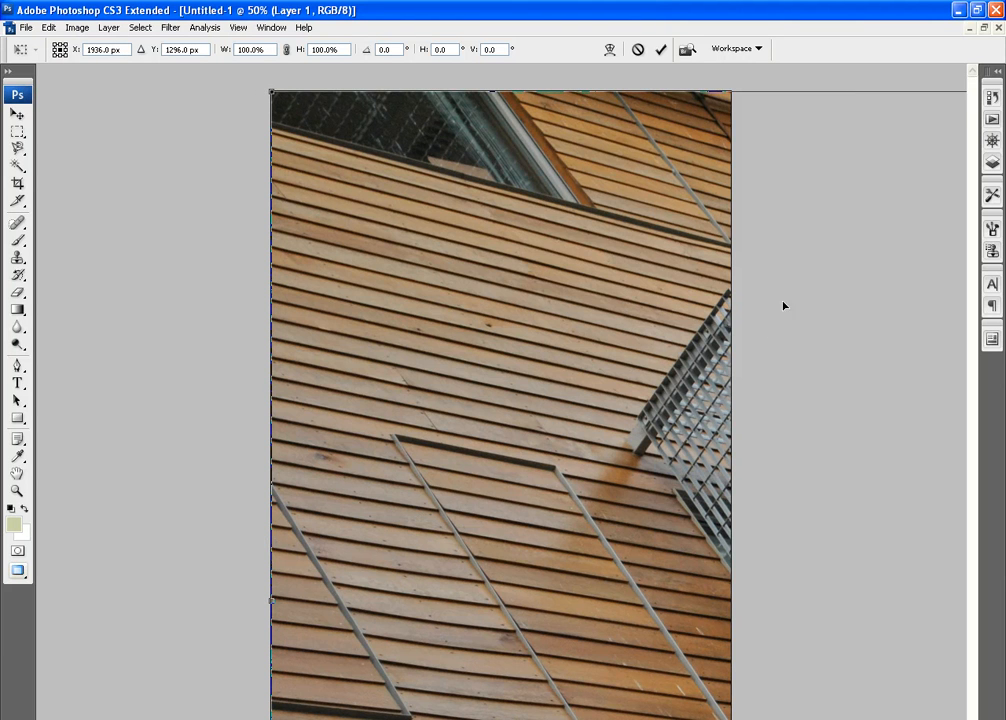
pyautogui.click(997, 72)
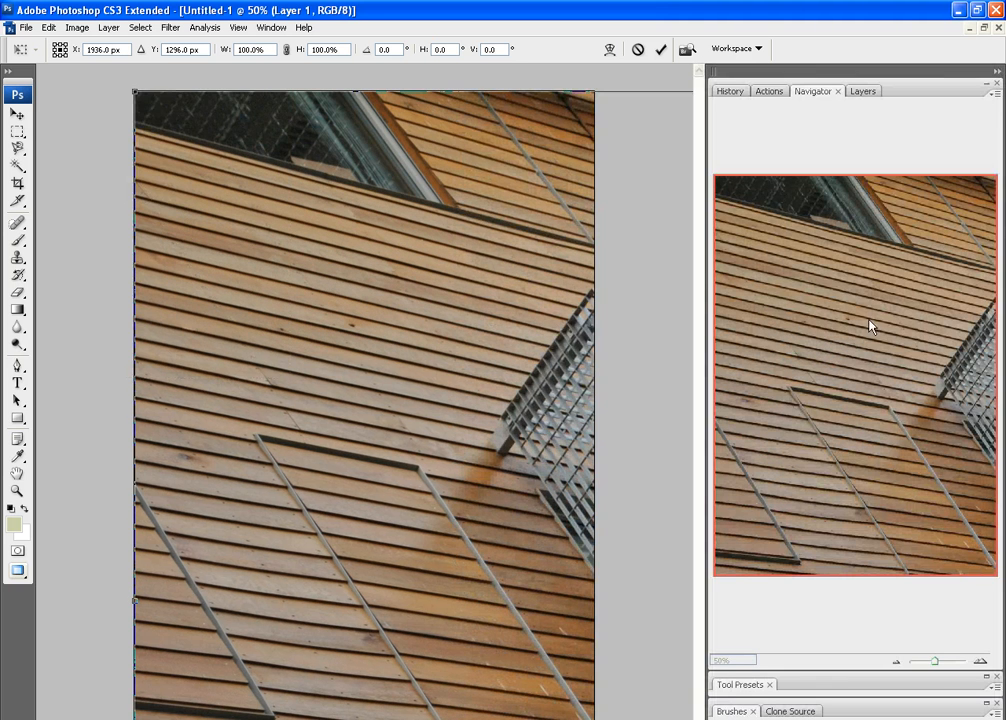
pyautogui.moveTo(936, 668); pyautogui.dragTo(927, 668)
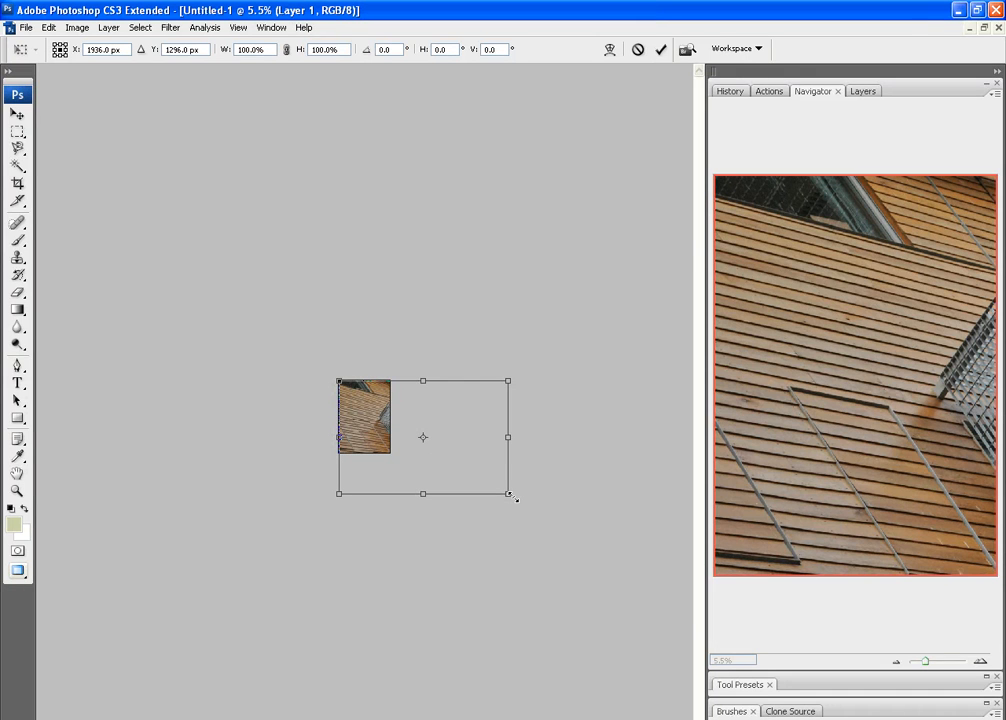
pyautogui.moveTo(513, 497); pyautogui.dragTo(389, 410)
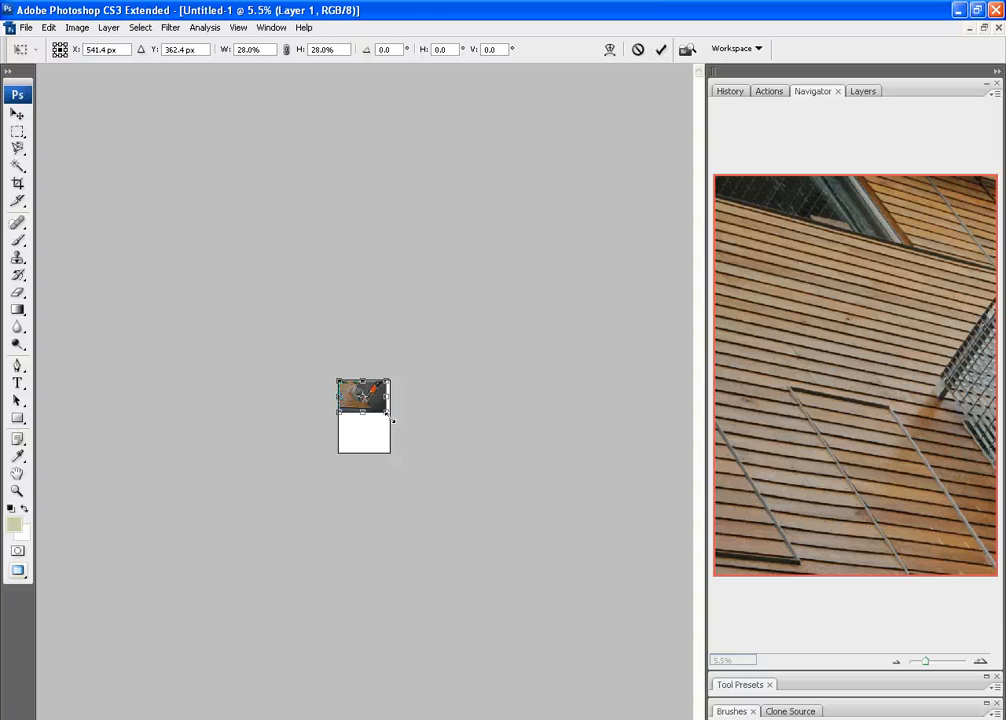
pyautogui.moveTo(392, 420); pyautogui.dragTo(345, 429)
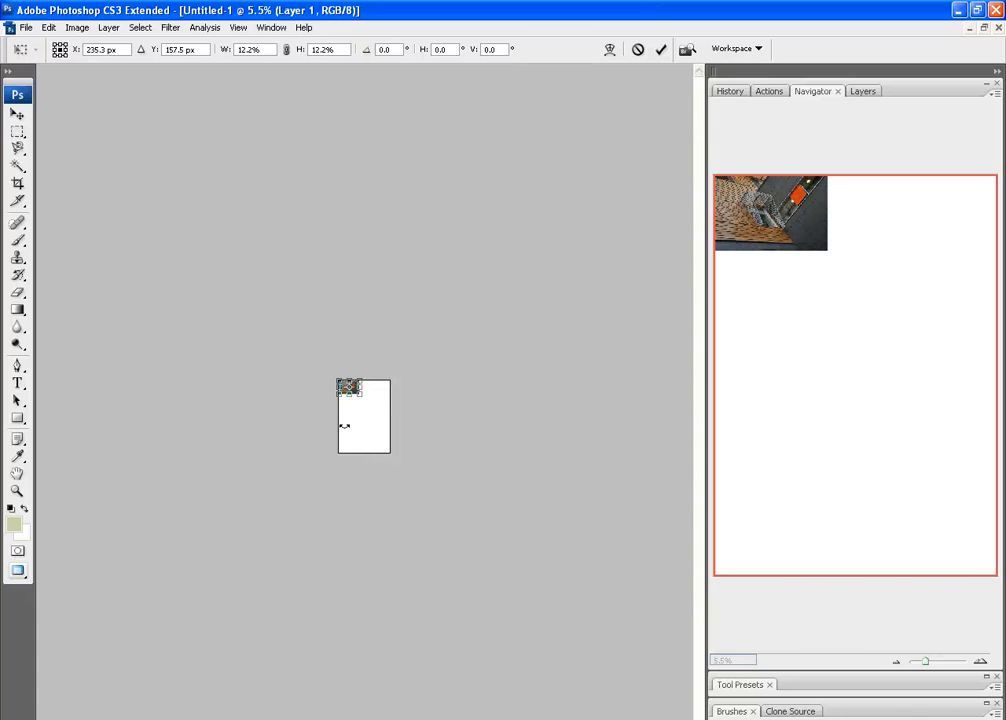
pyautogui.press('b')
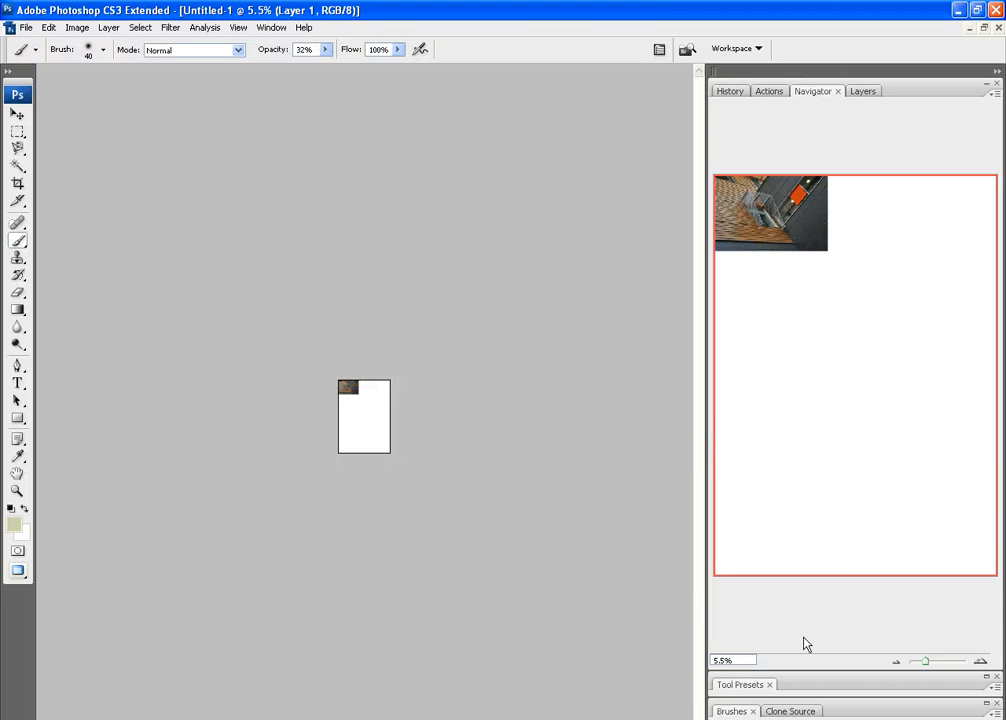
# Move the scaled photo straight down into the lower-left corner of the page
pyautogui.moveTo(926, 663); pyautogui.dragTo(935, 663)
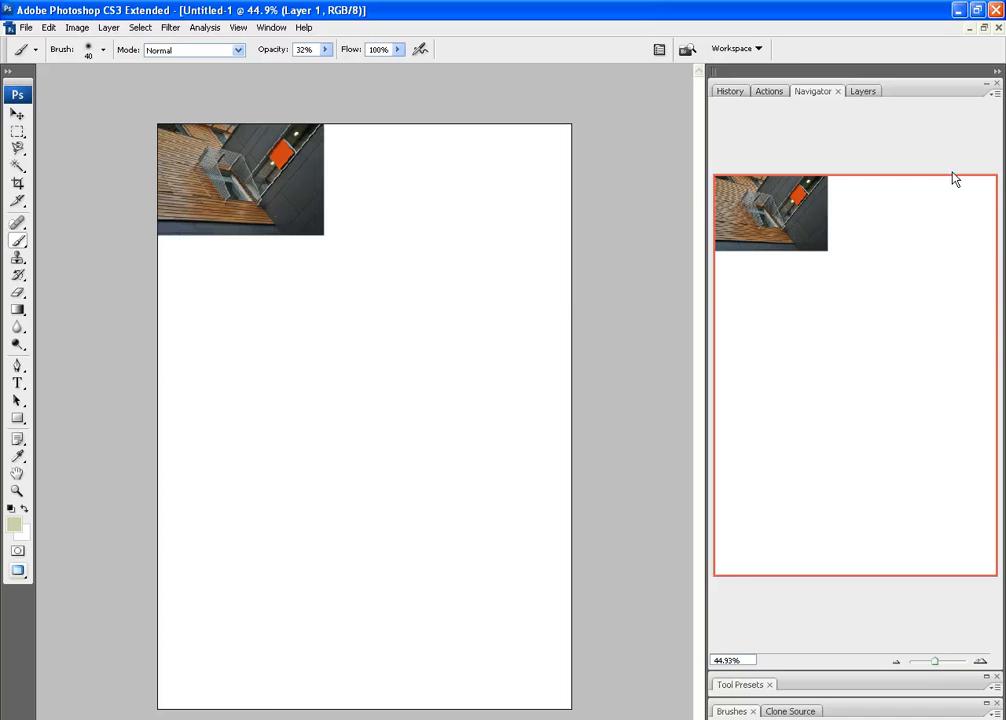
pyautogui.click(998, 71)
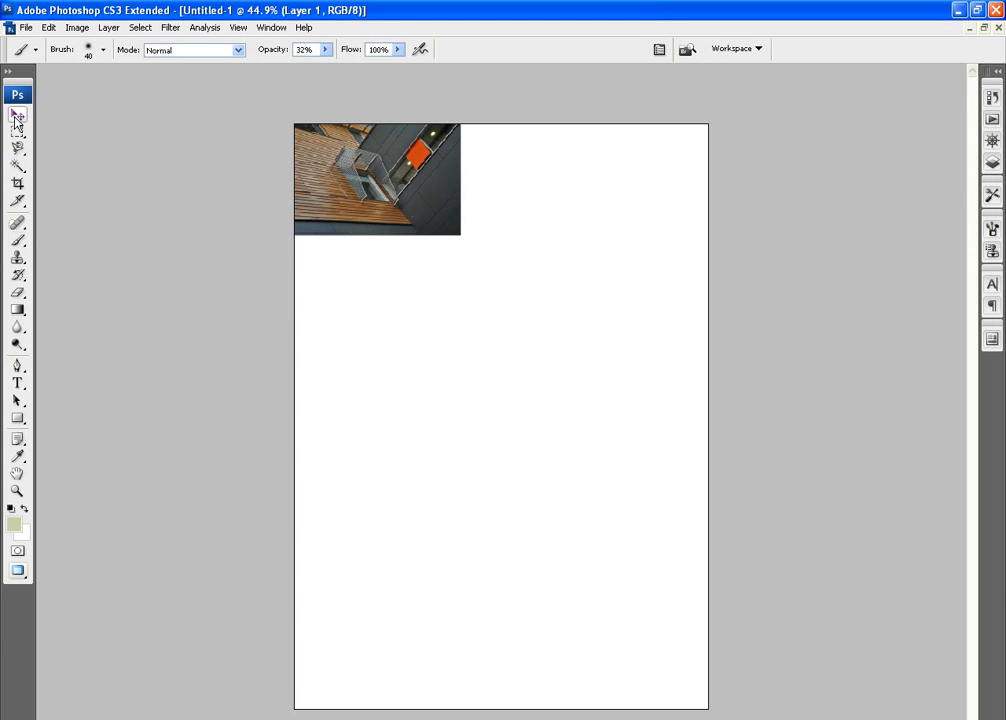
pyautogui.click(17, 117)
pyautogui.moveTo(442, 207); pyautogui.dragTo(449, 675)
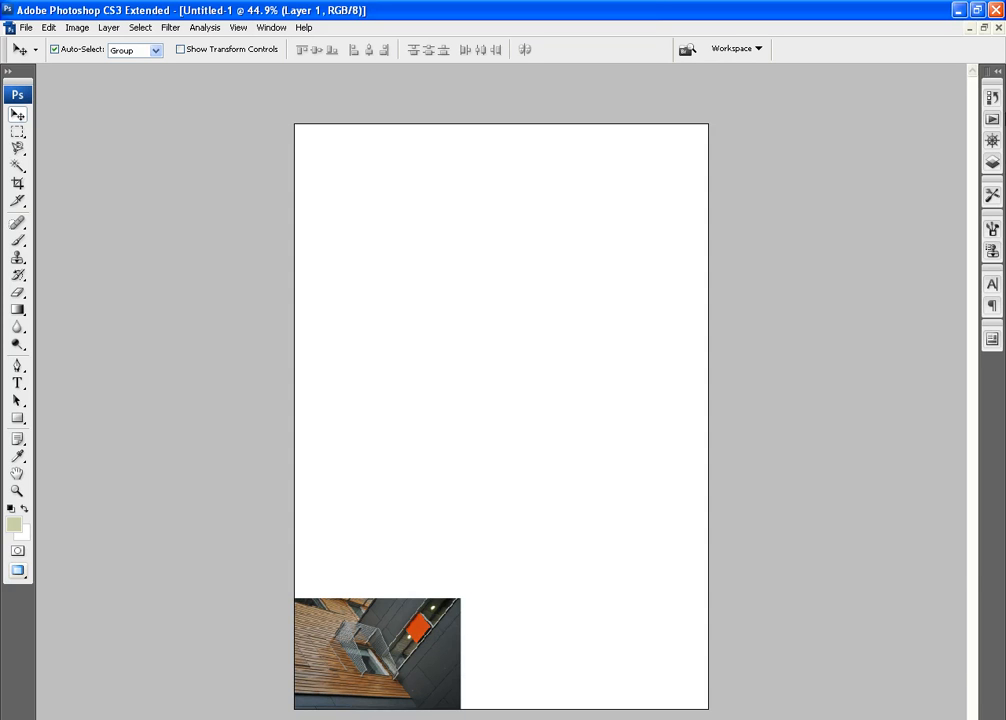
# Duplicate Layer 1 within the same document, keeping the name Layer 1 copy
pyautogui.click(997, 73)
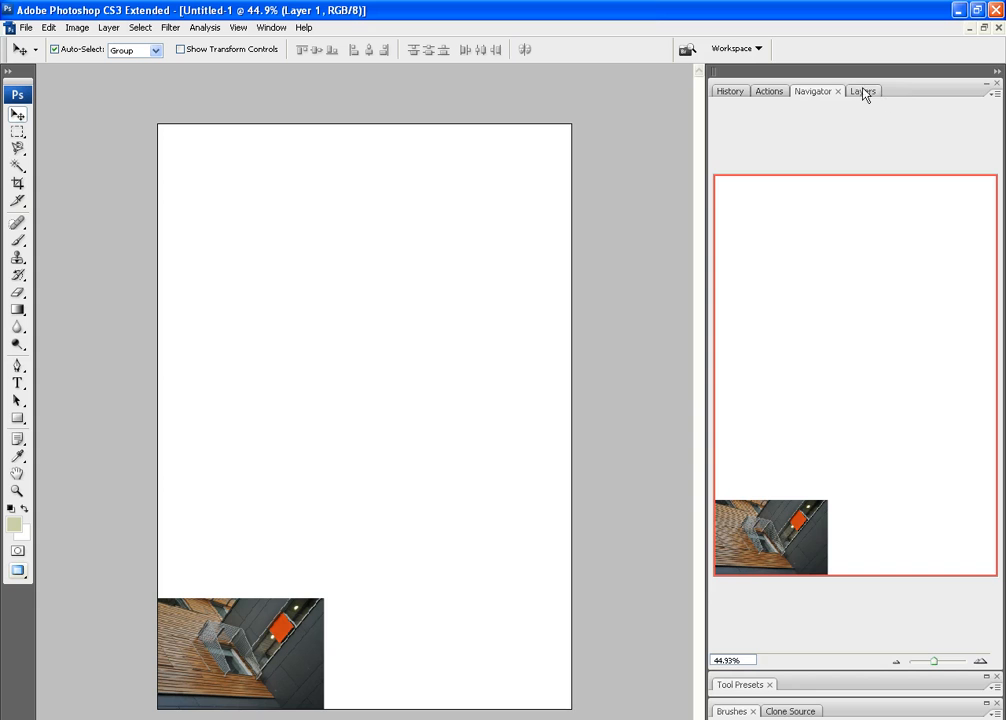
pyautogui.click(996, 72)
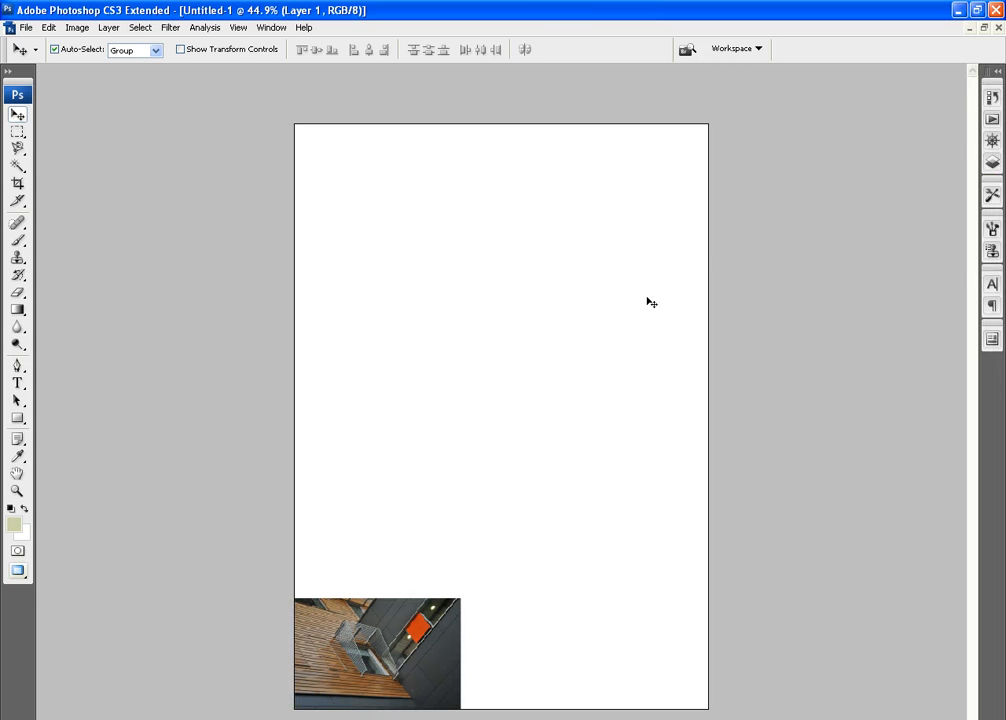
pyautogui.press('F7')
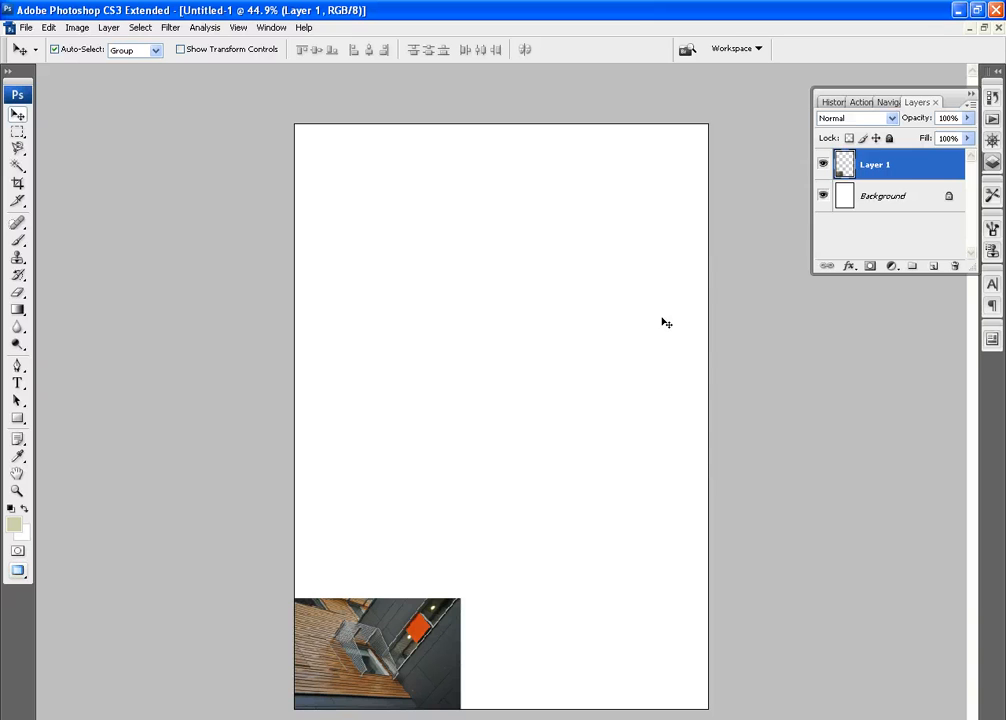
pyautogui.rightClick(903, 172)
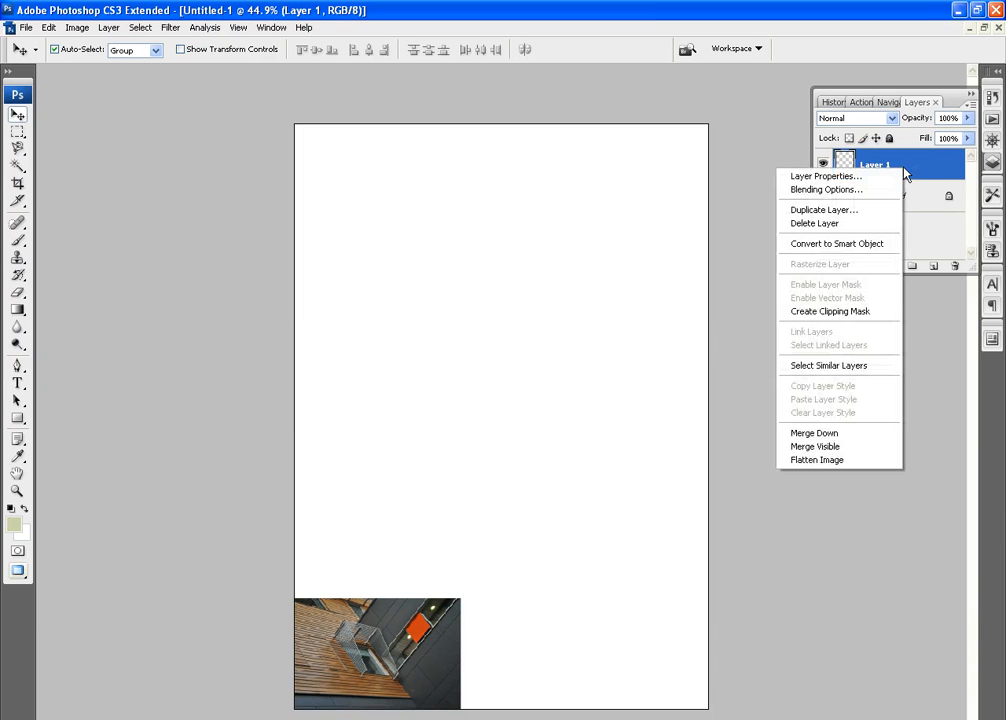
pyautogui.click(857, 214)
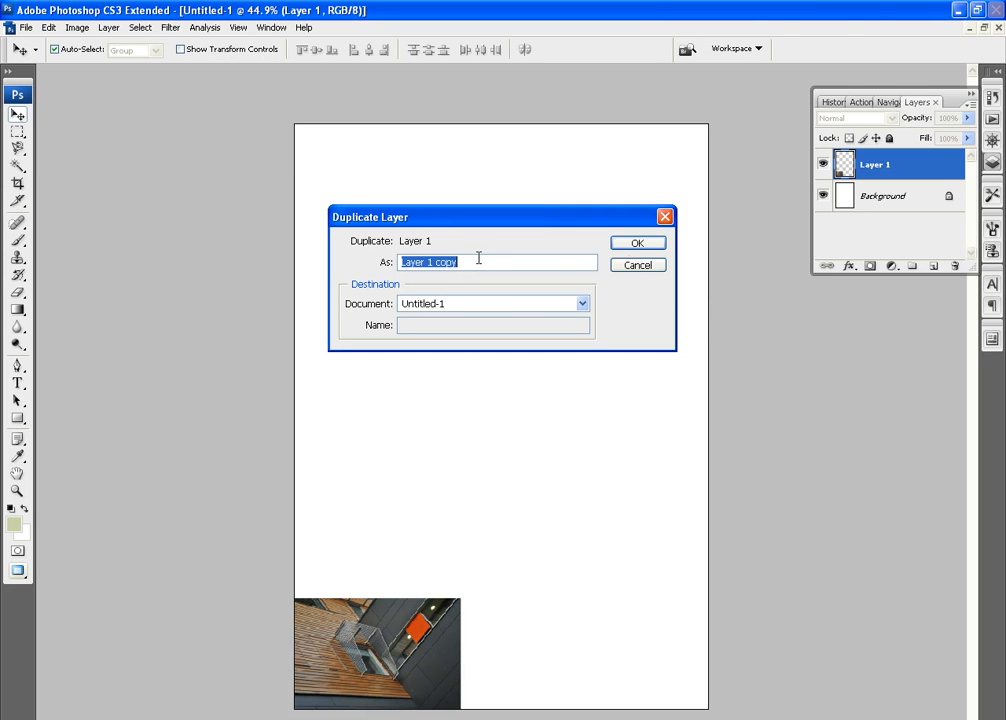
pyautogui.click(632, 244)
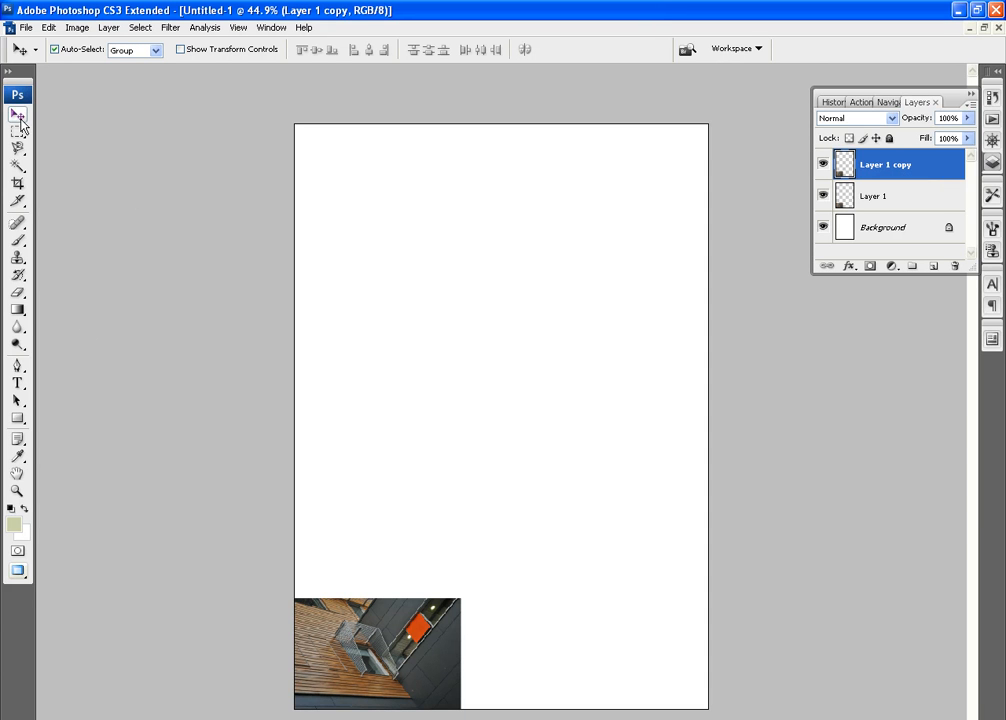
# Position the duplicated photo flush above the original, with Auto-Select turned off, nudging the copy down to close the gap
pyautogui.moveTo(369, 656); pyautogui.dragTo(369, 545)
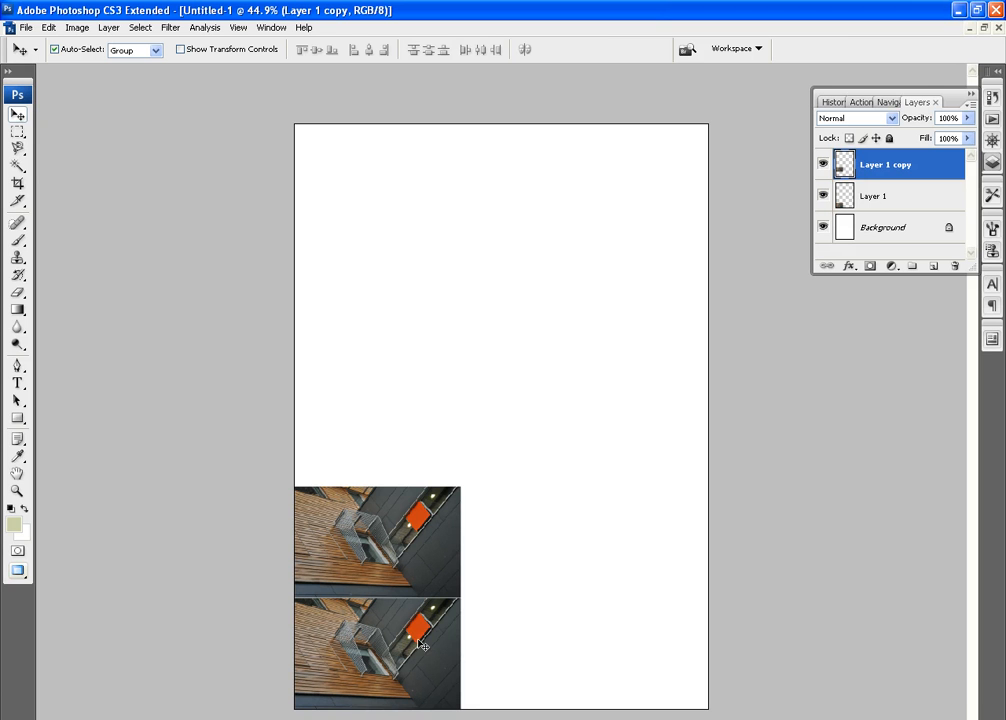
pyautogui.moveTo(391, 654)
pyautogui.mouseDown()
pyautogui.moveTo(438, 656)
pyautogui.moveTo(393, 660)
pyautogui.mouseUp()
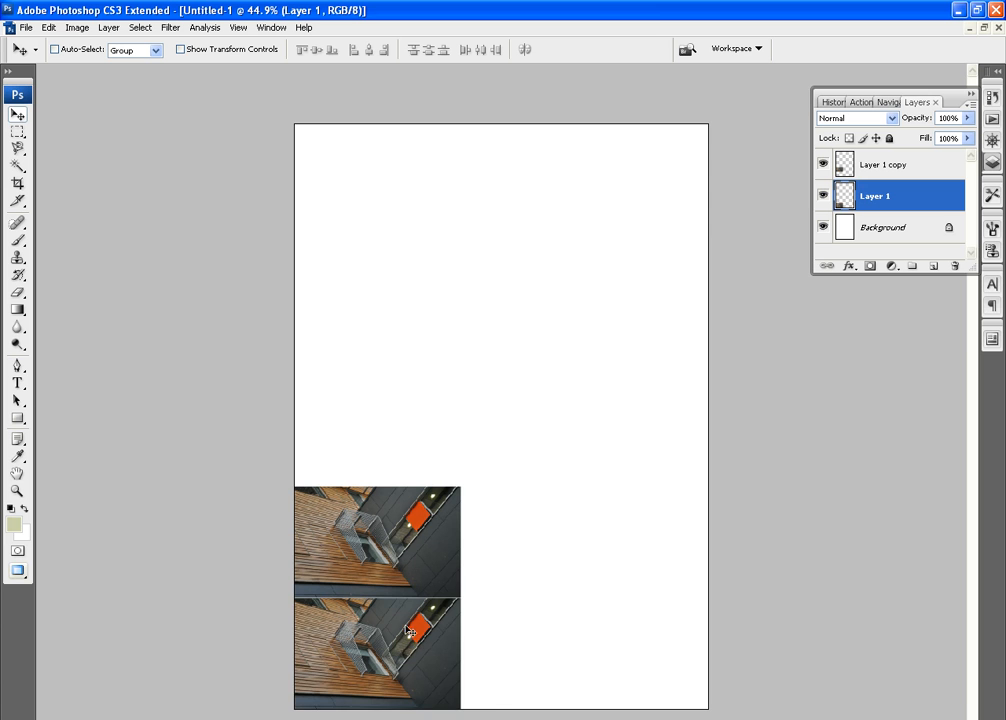
pyautogui.moveTo(398, 582)
pyautogui.mouseDown()
pyautogui.moveTo(440, 585)
pyautogui.moveTo(404, 580)
pyautogui.moveTo(438, 556)
pyautogui.moveTo(393, 560)
pyautogui.mouseUp()
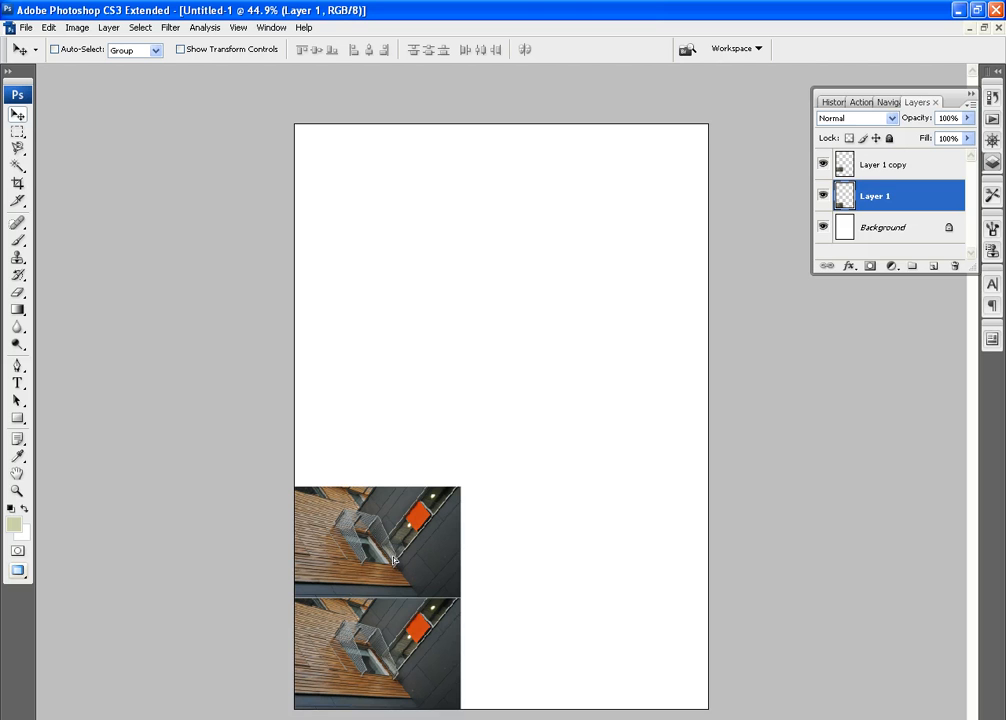
pyautogui.click(897, 169)
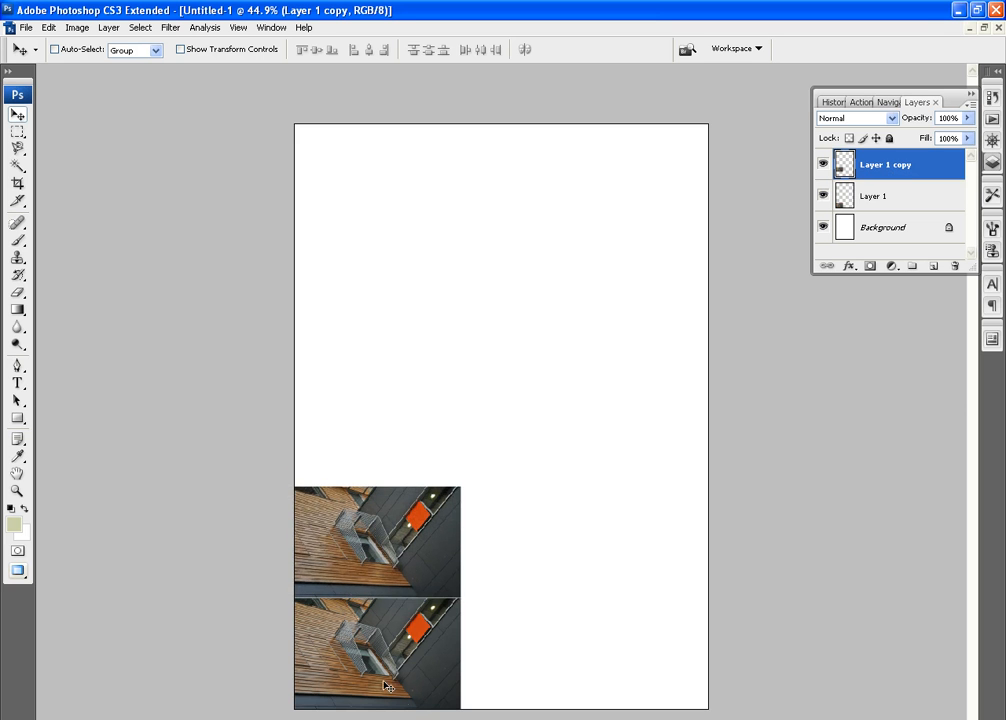
pyautogui.moveTo(386, 680)
pyautogui.mouseDown()
pyautogui.moveTo(403, 682)
pyautogui.moveTo(384, 683)
pyautogui.mouseUp()
pyautogui.press('Down')
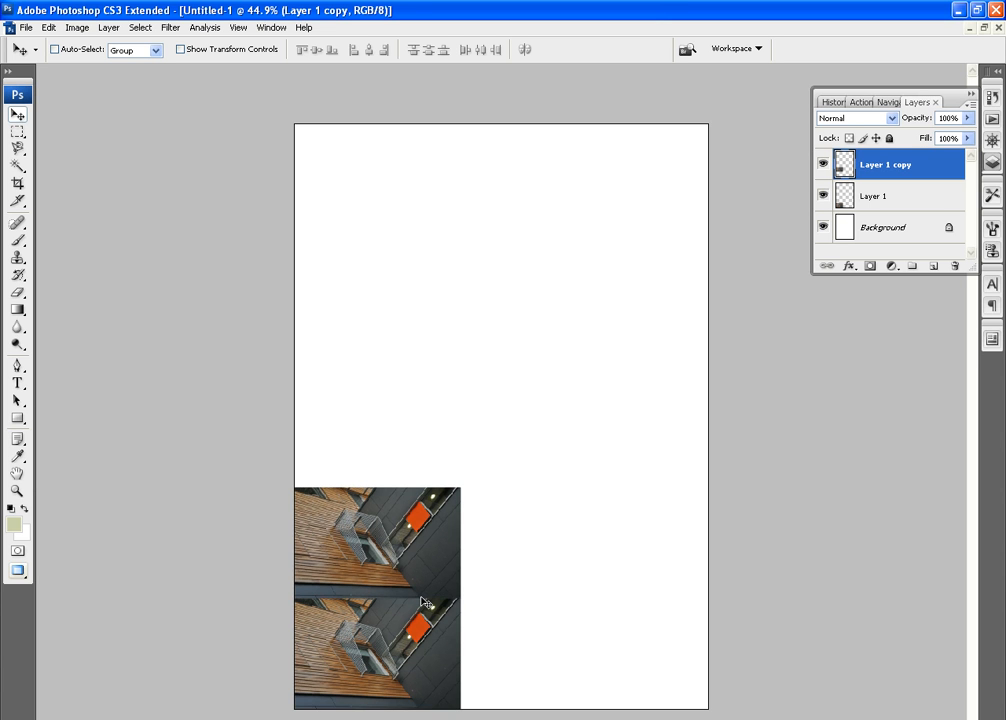
# Flip the Layer 1 copy photo vertically so it mirrors the original below it
pyautogui.click(988, 71)
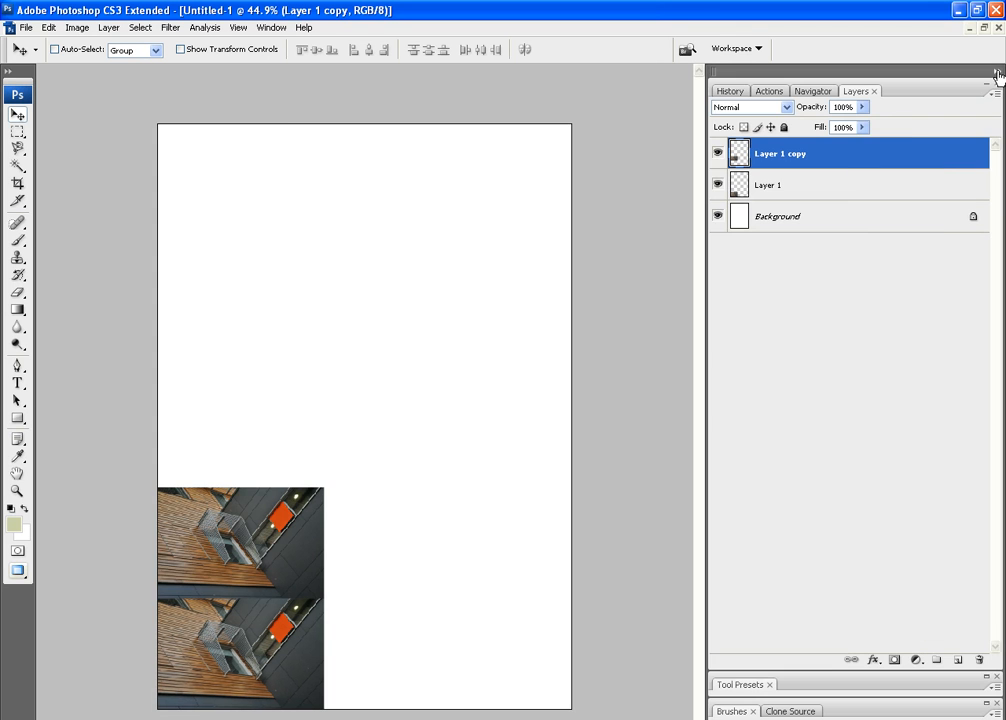
pyautogui.click(811, 92)
pyautogui.moveTo(935, 667); pyautogui.dragTo(940, 664)
pyautogui.moveTo(904, 378); pyautogui.dragTo(844, 472)
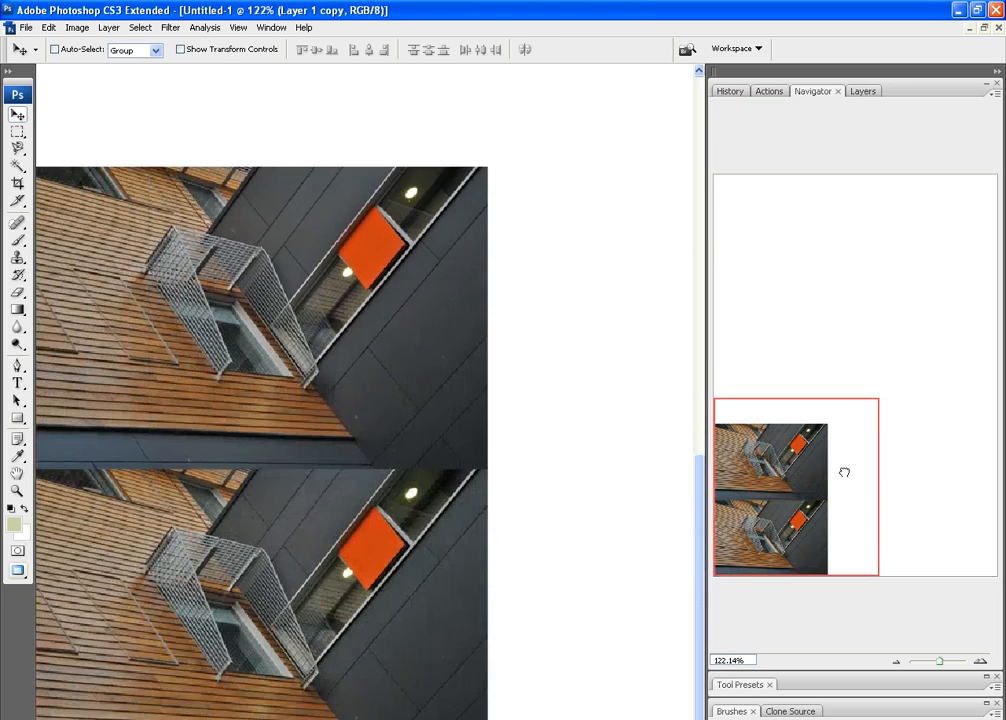
pyautogui.click(997, 71)
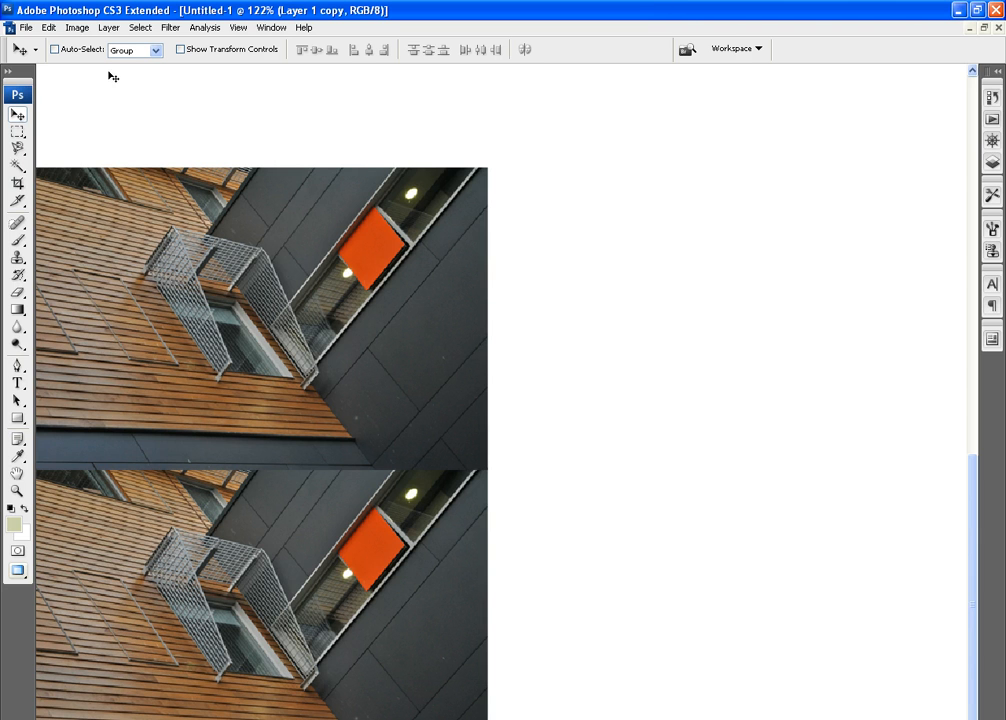
pyautogui.click(78, 30)
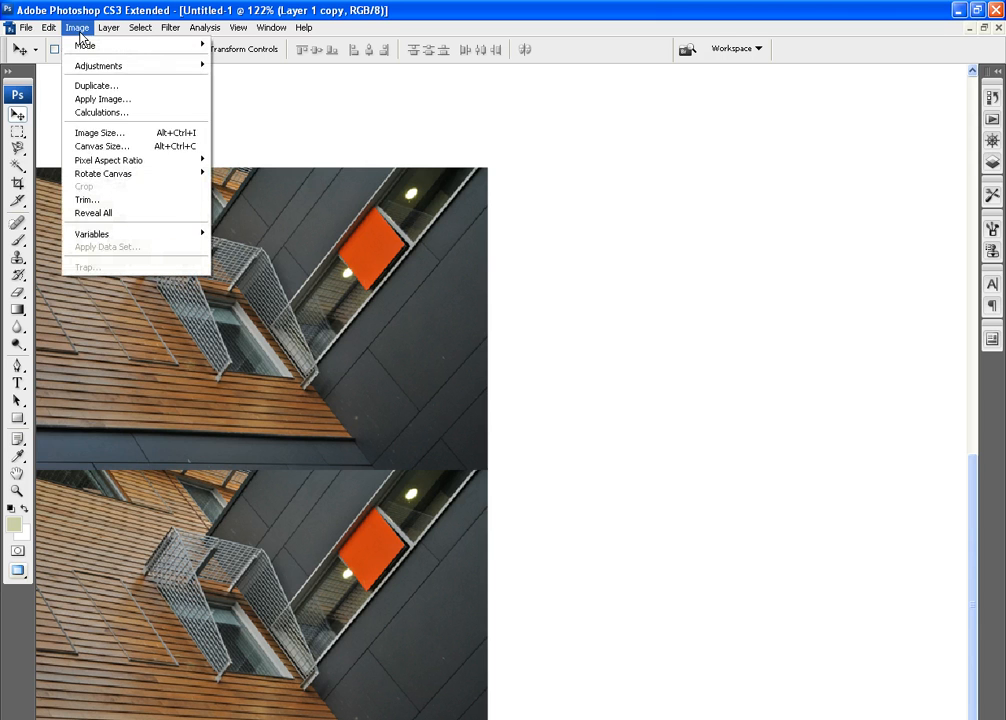
pyautogui.moveTo(57, 32)
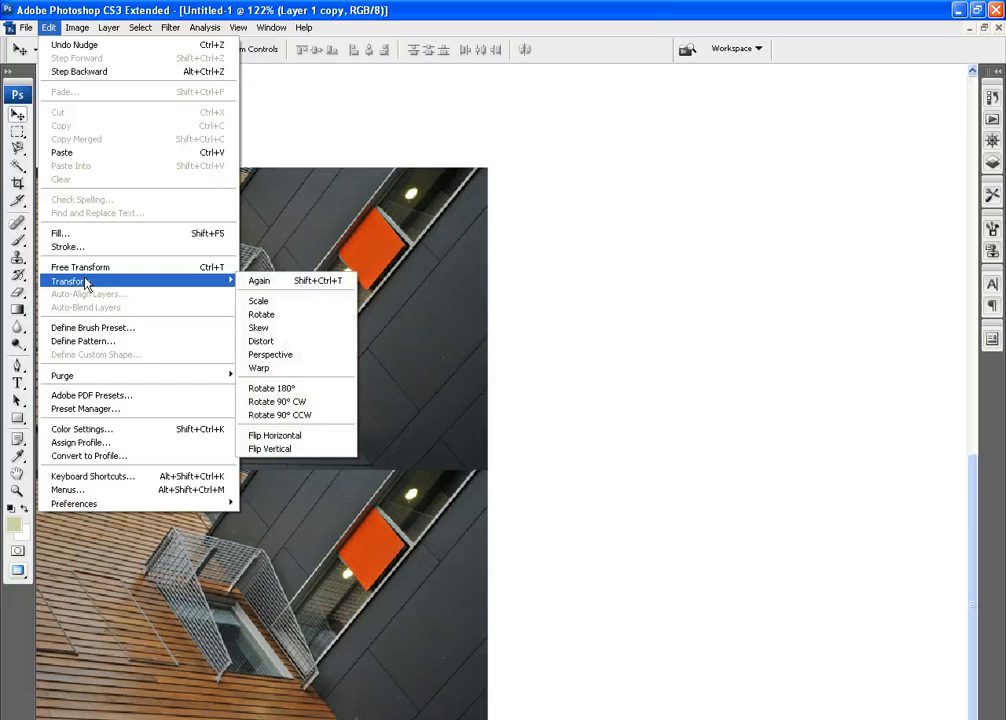
pyautogui.click(297, 450)
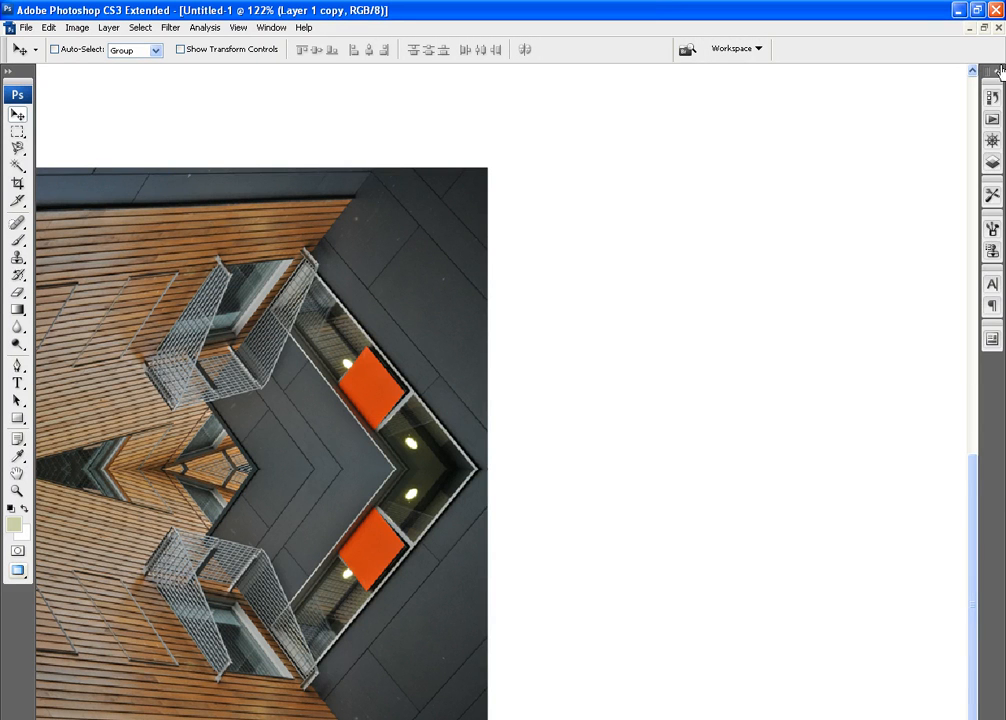
# Merge the flipped Layer 1 copy down into Layer 1 so the mirrored pair forms a single layer
pyautogui.click(990, 118)
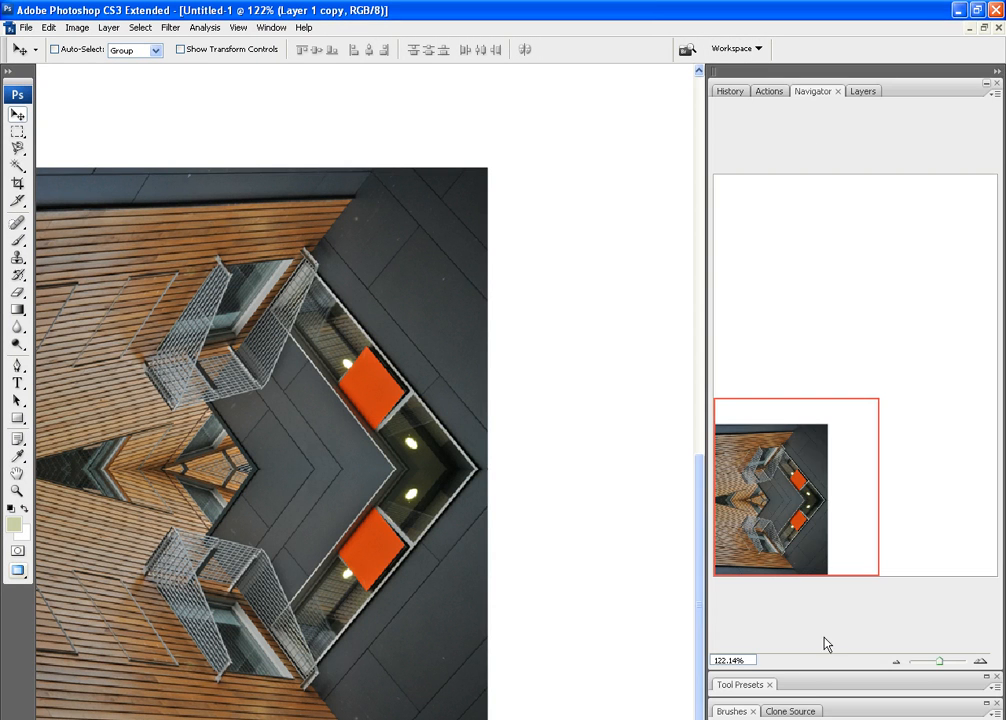
pyautogui.moveTo(941, 669); pyautogui.dragTo(941, 668)
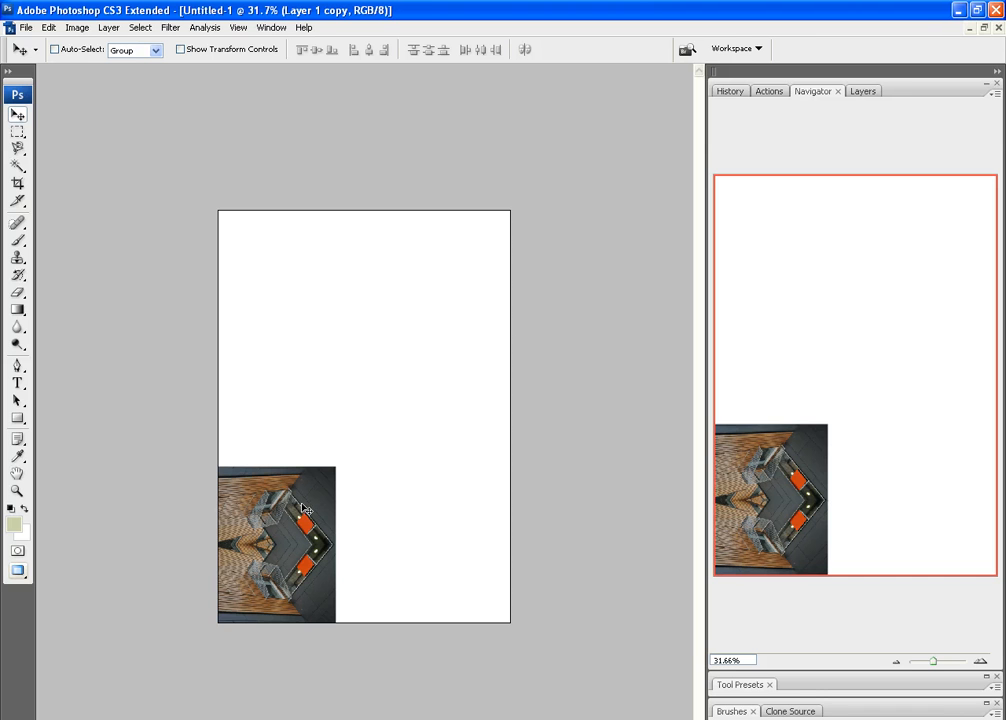
pyautogui.click(861, 91)
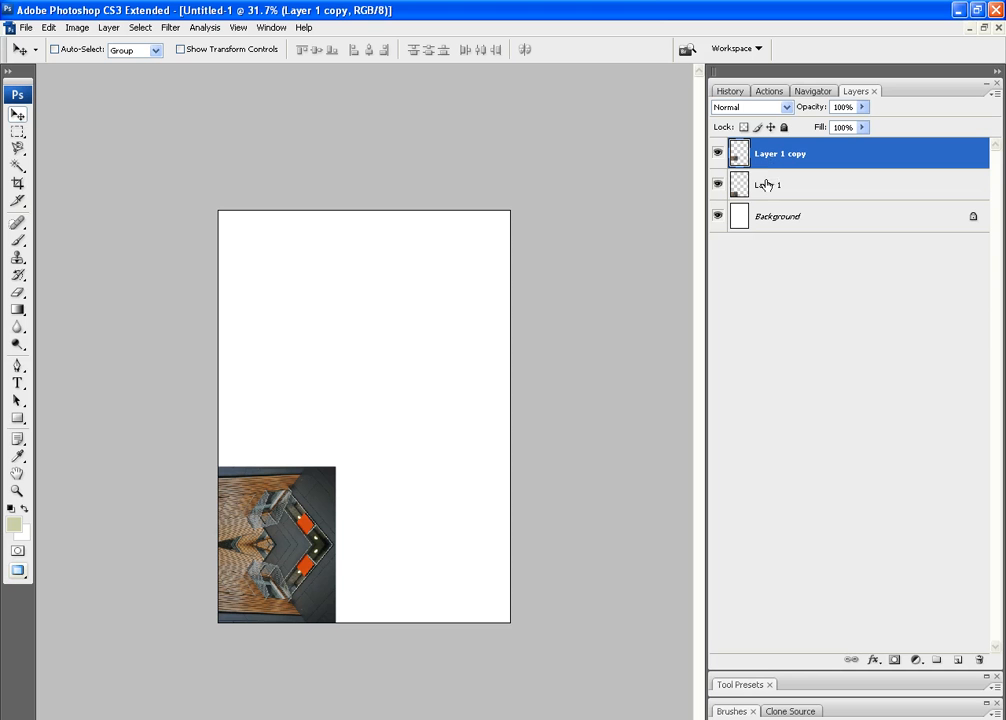
pyautogui.click(107, 28)
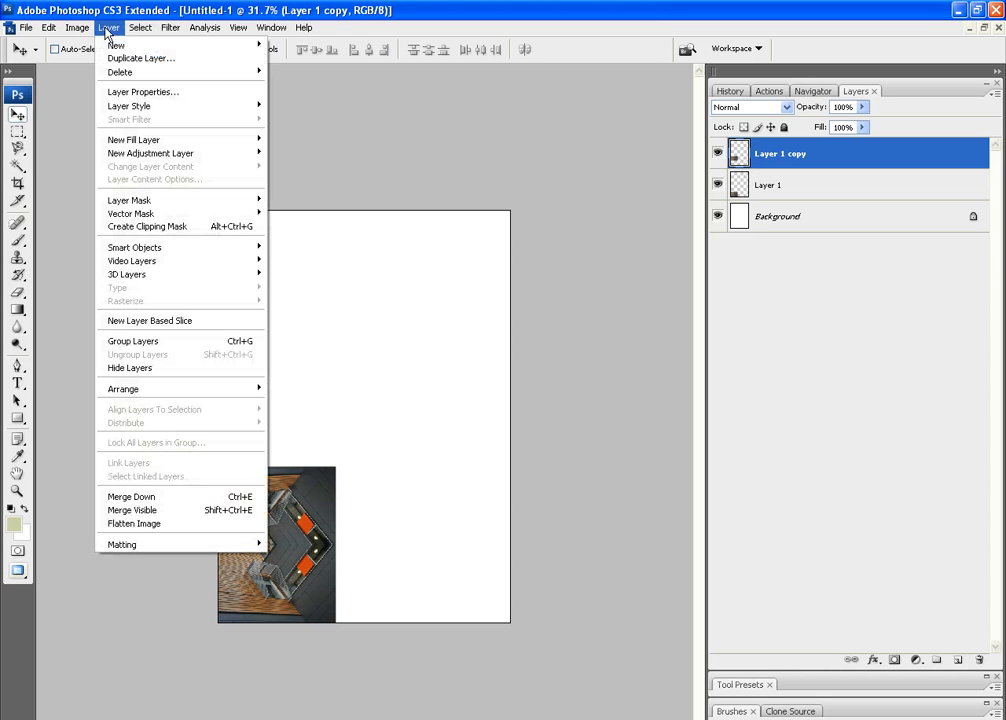
pyautogui.click(230, 498)
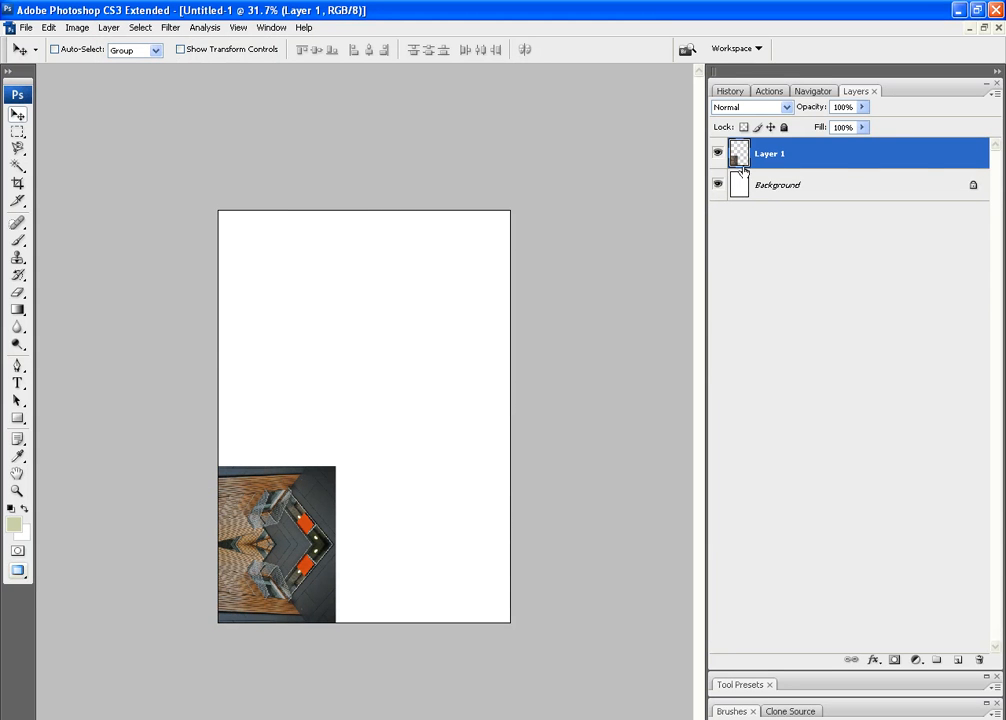
# Duplicate the merged pair as Layer 1 copy and place it flush against the original's right edge, nudging it left to close the gap
pyautogui.rightClick(850, 160)
pyautogui.click(898, 201)
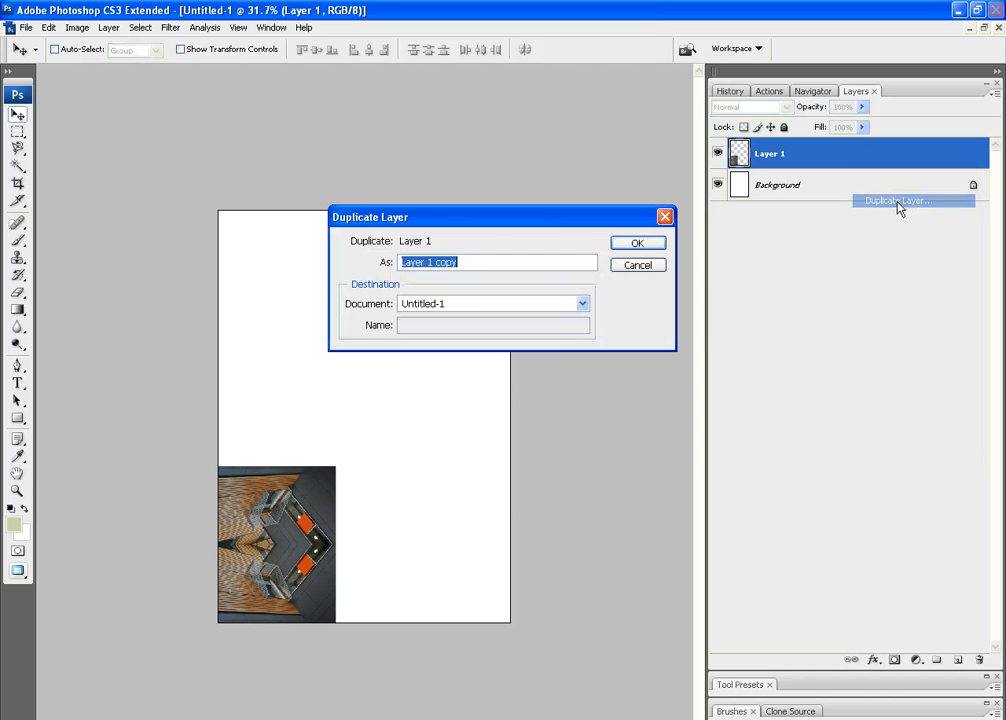
pyautogui.click(651, 242)
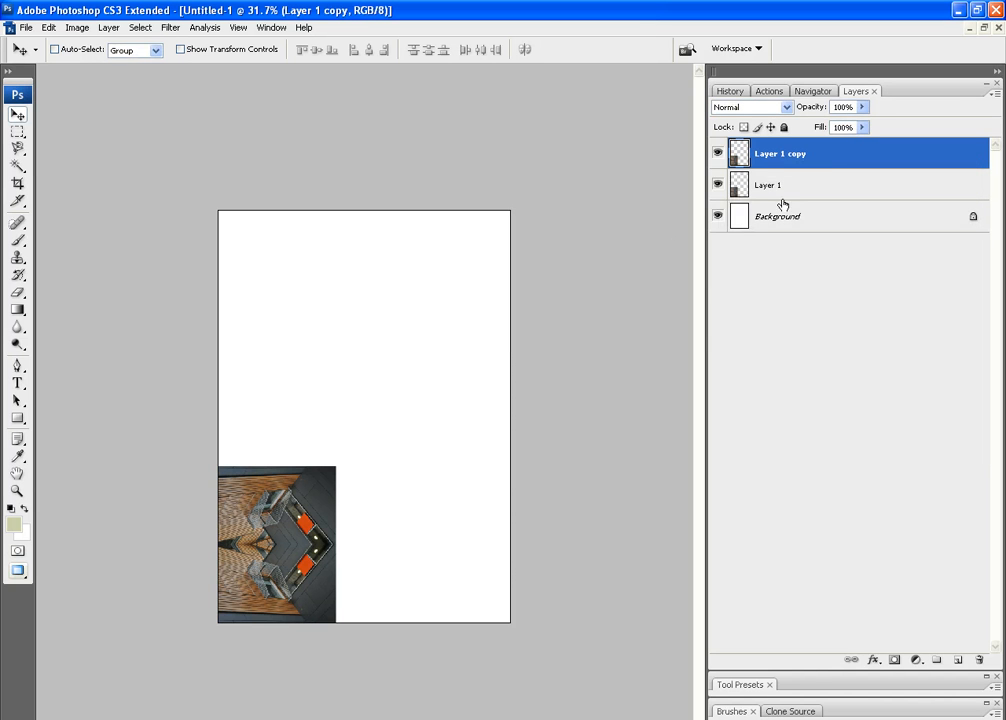
pyautogui.moveTo(313, 589); pyautogui.dragTo(415, 585)
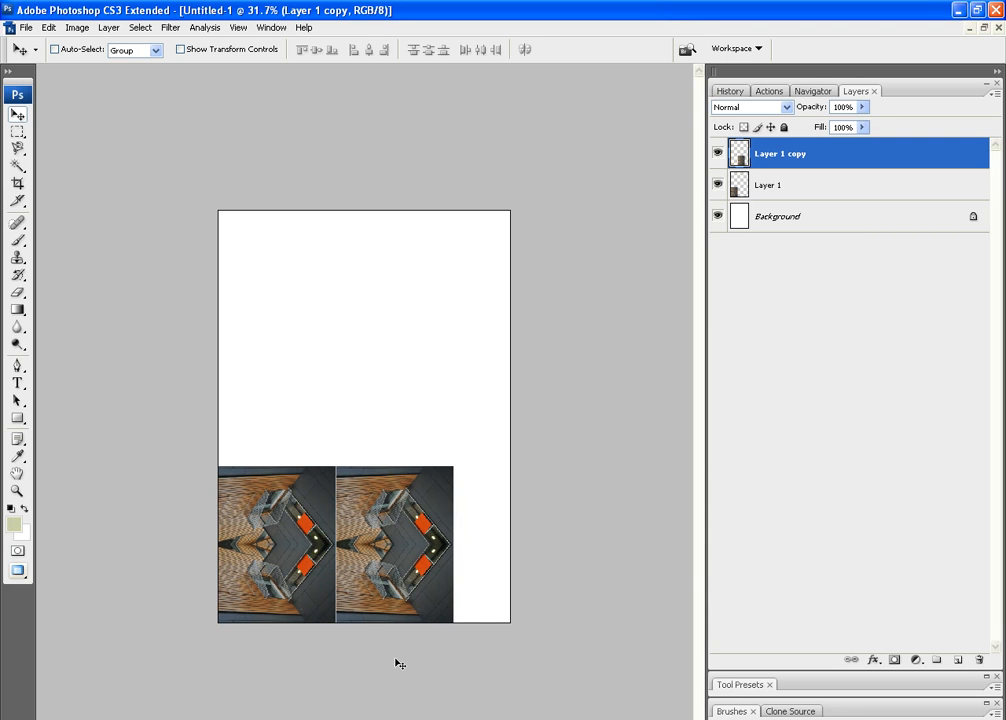
pyautogui.press('Left')
pyautogui.press('Left')
pyautogui.press('Left')
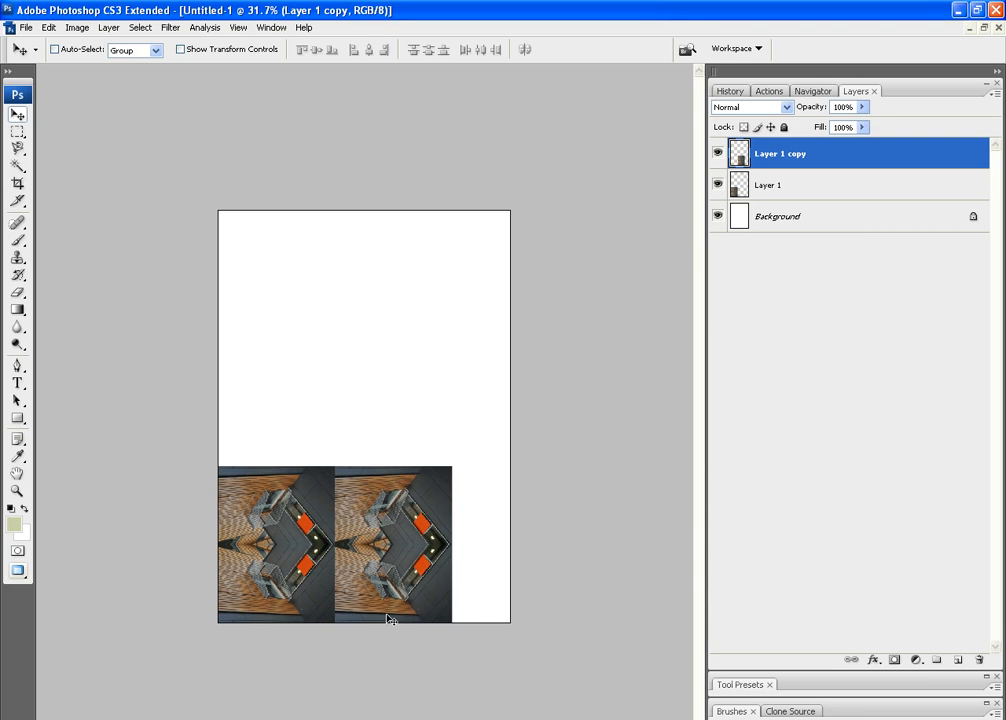
# Flip the right-hand Layer 1 copy horizontally to mirror the original, and merge it down into Layer 1
pyautogui.click(66, 29)
pyautogui.moveTo(61, 31)
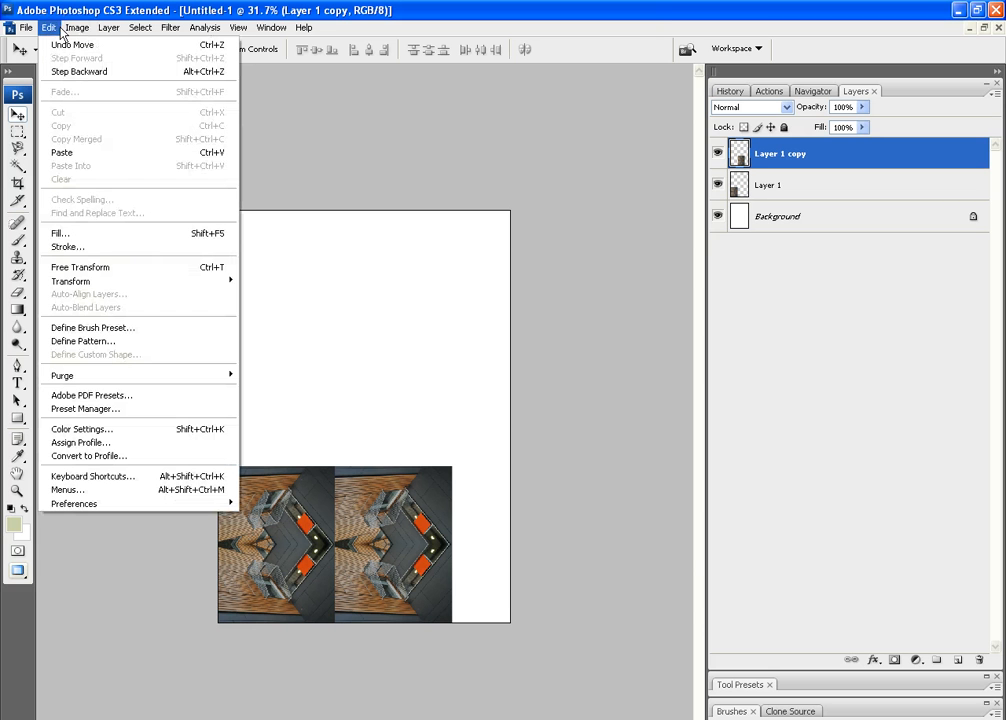
pyautogui.moveTo(90, 282)
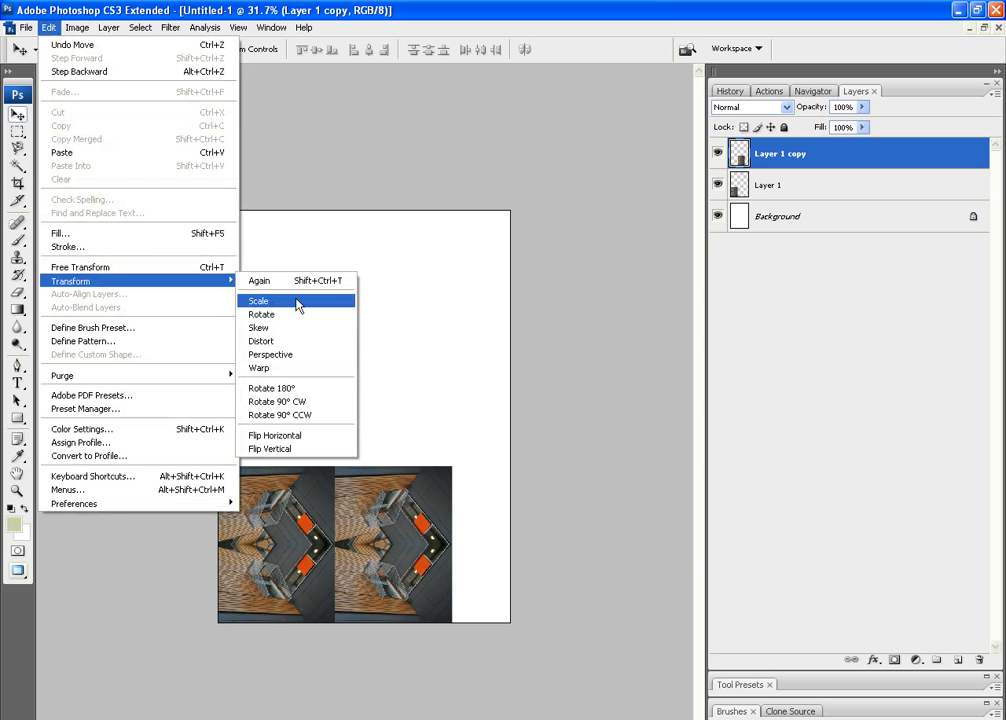
pyautogui.click(300, 438)
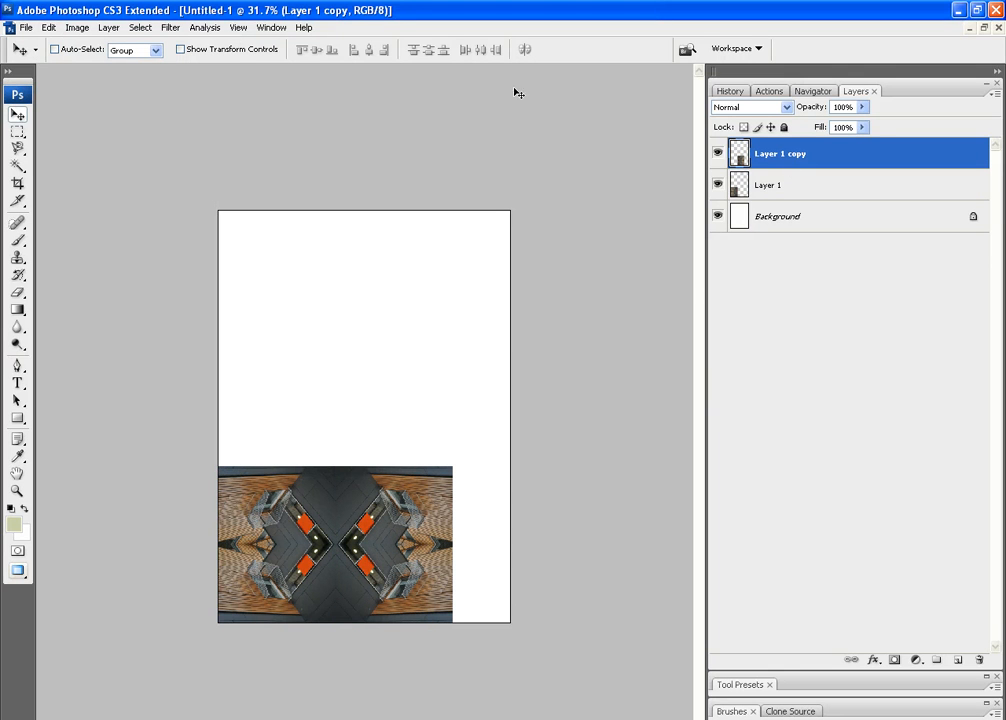
pyautogui.click(110, 28)
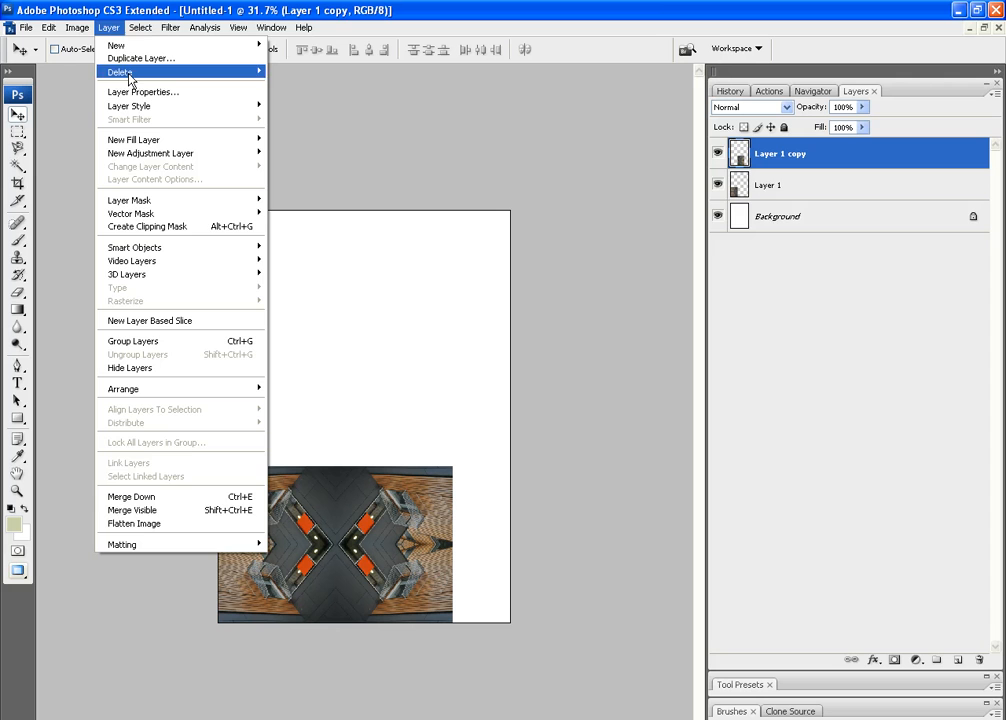
pyautogui.click(184, 500)
# Duplicate the merged two-column block as Layer 1 copy and place the copy directly above the original, edges touching
pyautogui.rightClick(768, 153)
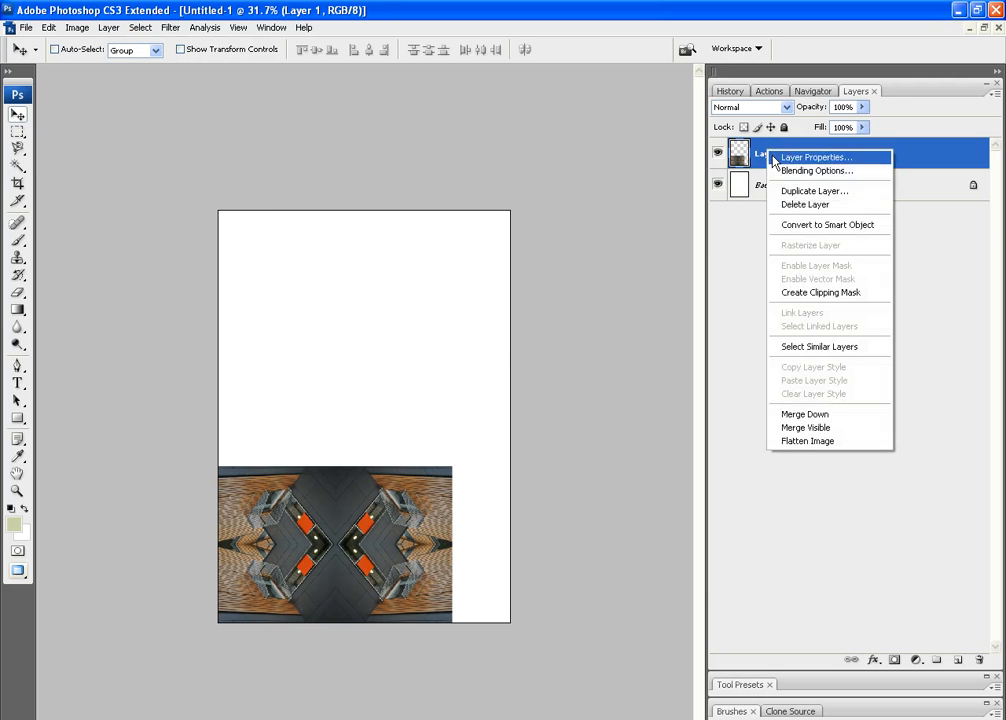
pyautogui.click(811, 191)
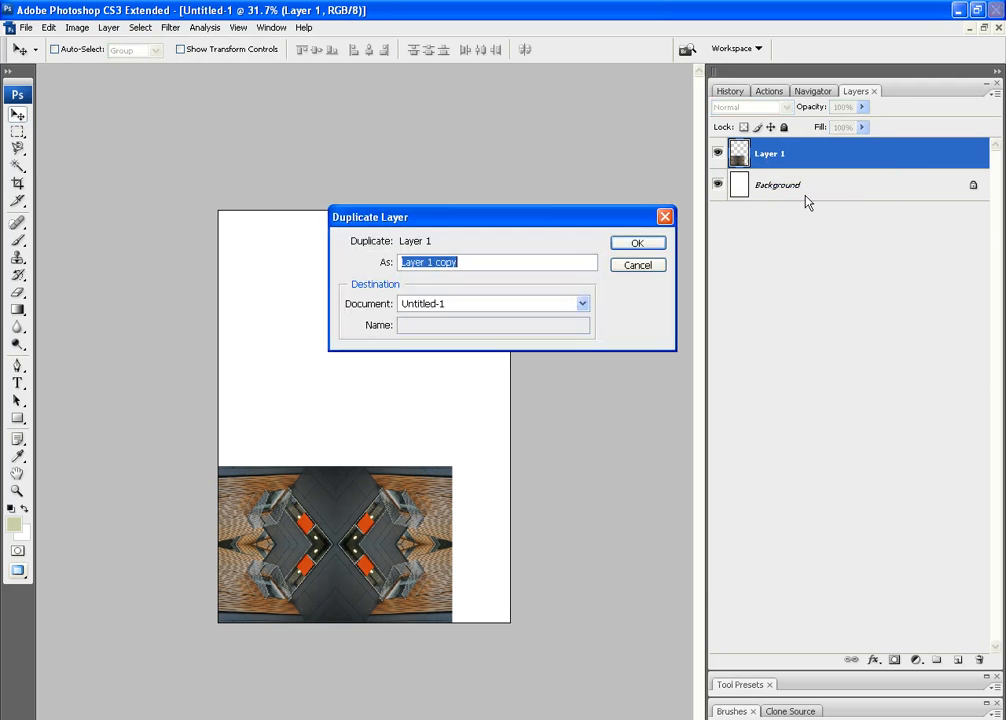
pyautogui.click(655, 245)
pyautogui.moveTo(328, 601); pyautogui.dragTo(329, 447)
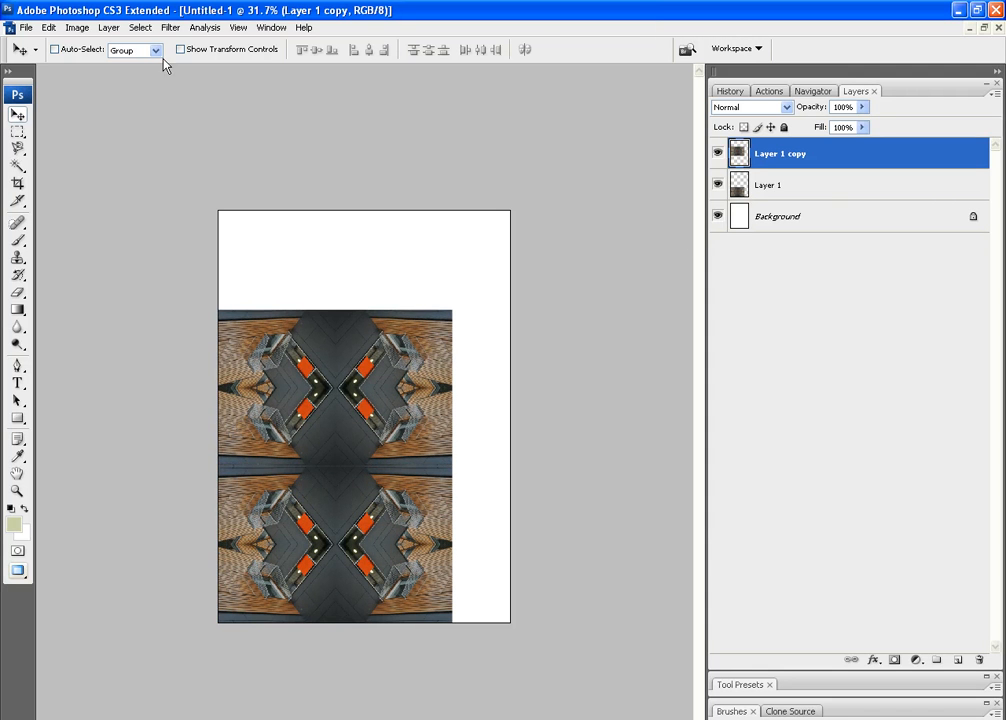
# Merge the upper block down into Layer 1 to combine both stacked rows
pyautogui.click(84, 32)
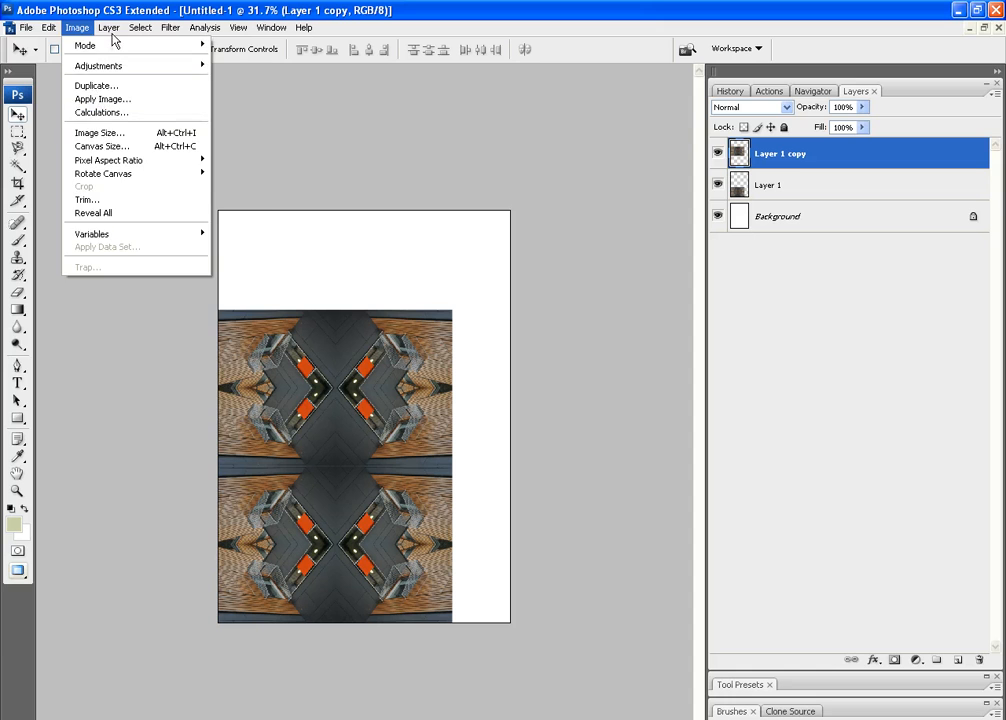
pyautogui.moveTo(113, 37)
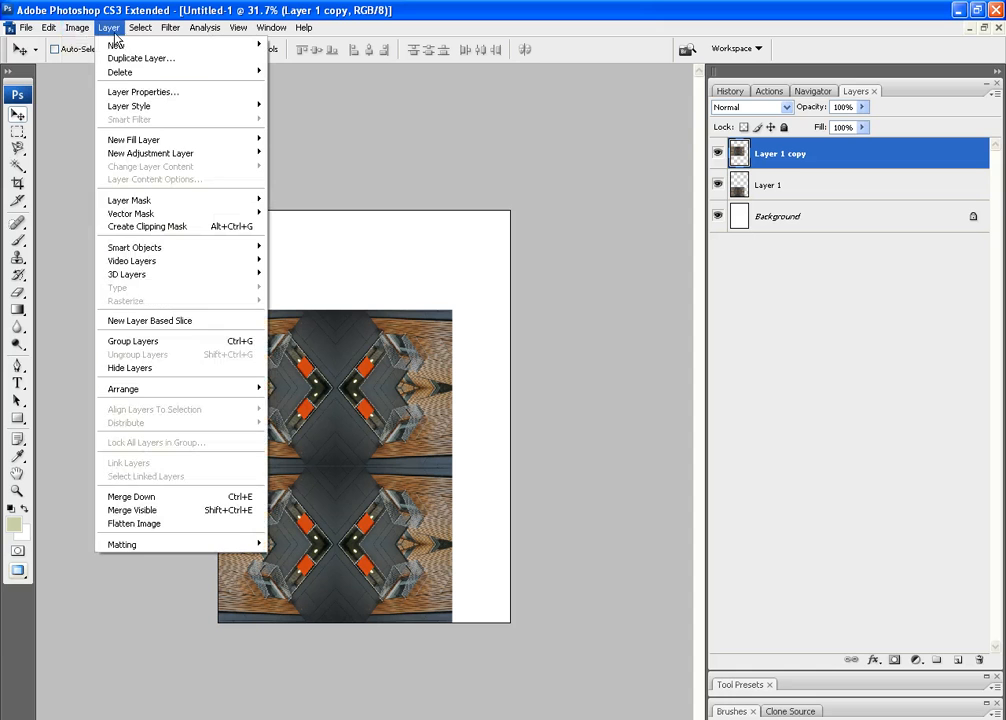
pyautogui.click(184, 498)
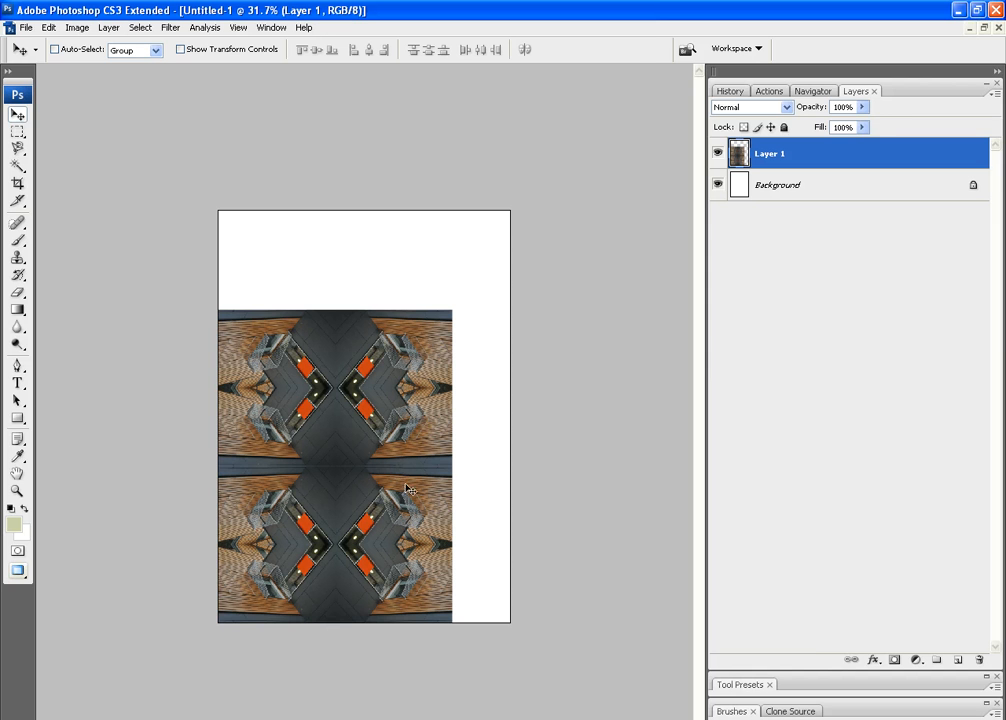
# Scale the combined pattern block proportionally to 45%, keeping it anchored in the page's lower-left corner
pyautogui.hotkey('ctrl', 't')
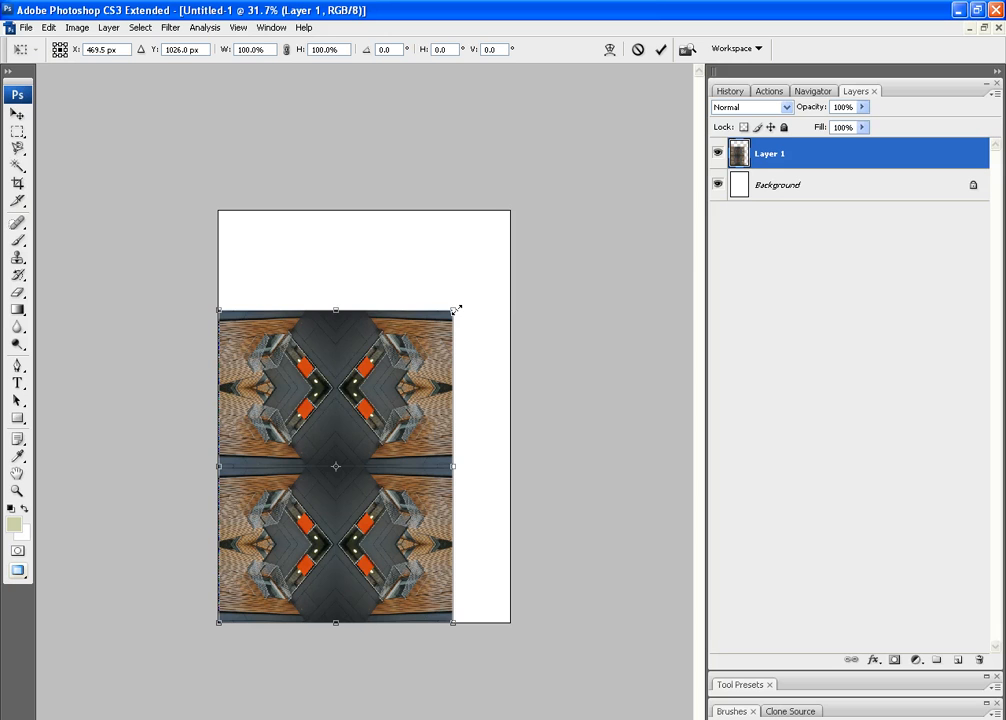
pyautogui.moveTo(456, 311); pyautogui.dragTo(325, 482)
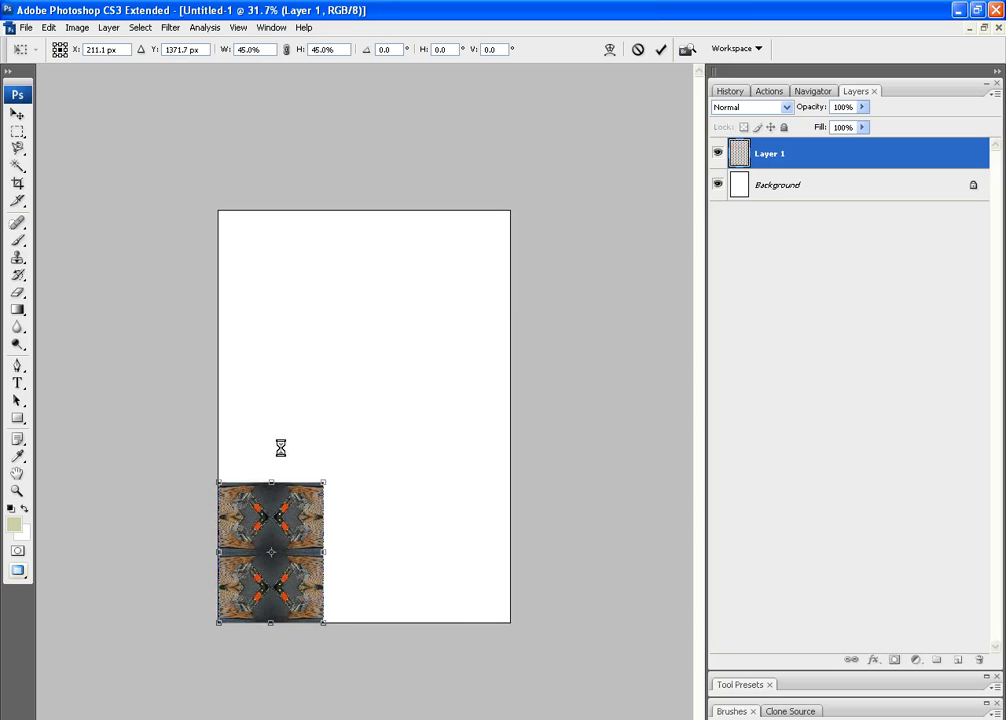
pyautogui.press('Return')
# Duplicate the reduced pattern block as Layer 1 copy and place it flush to the right of the original along the page's bottom edge
pyautogui.rightClick(293, 546)
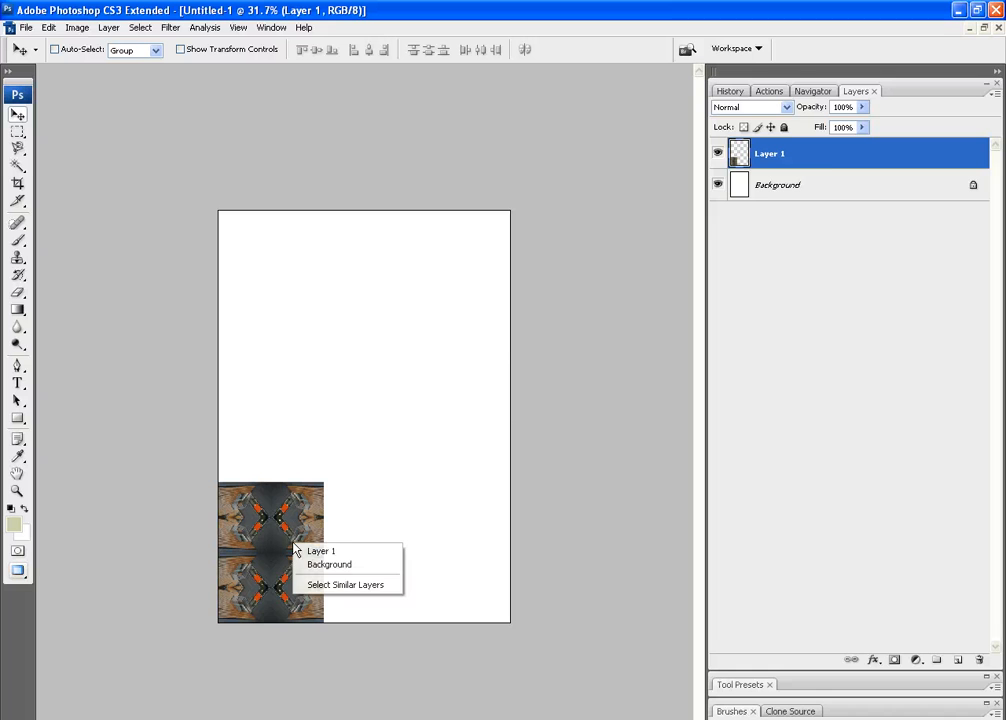
pyautogui.rightClick(826, 163)
pyautogui.click(855, 202)
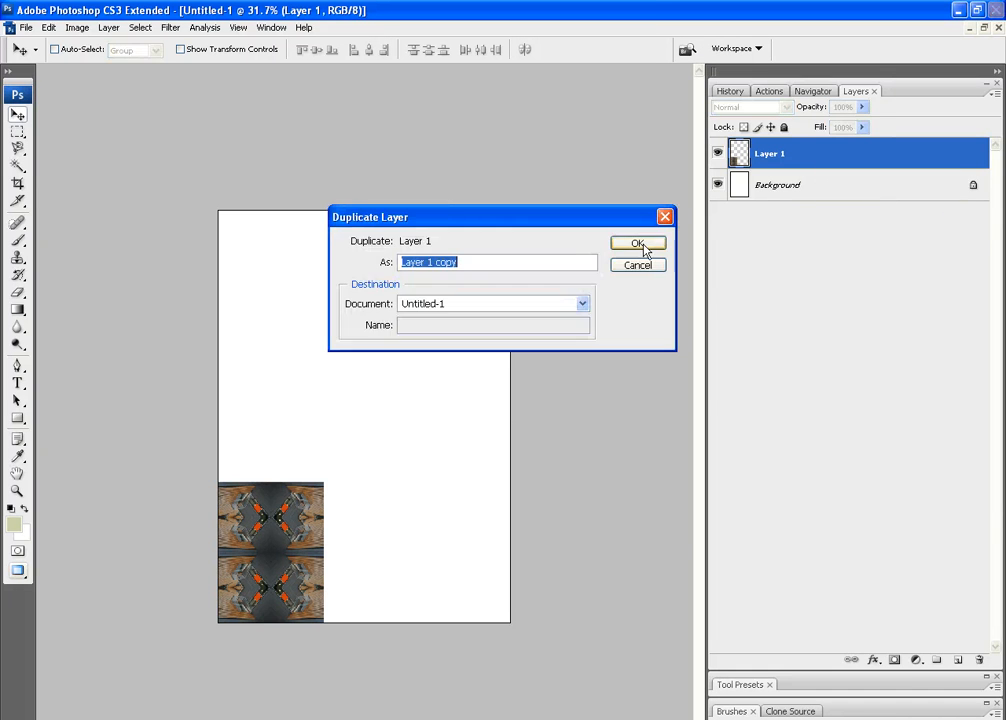
pyautogui.click(645, 248)
pyautogui.moveTo(301, 541); pyautogui.dragTo(407, 540)
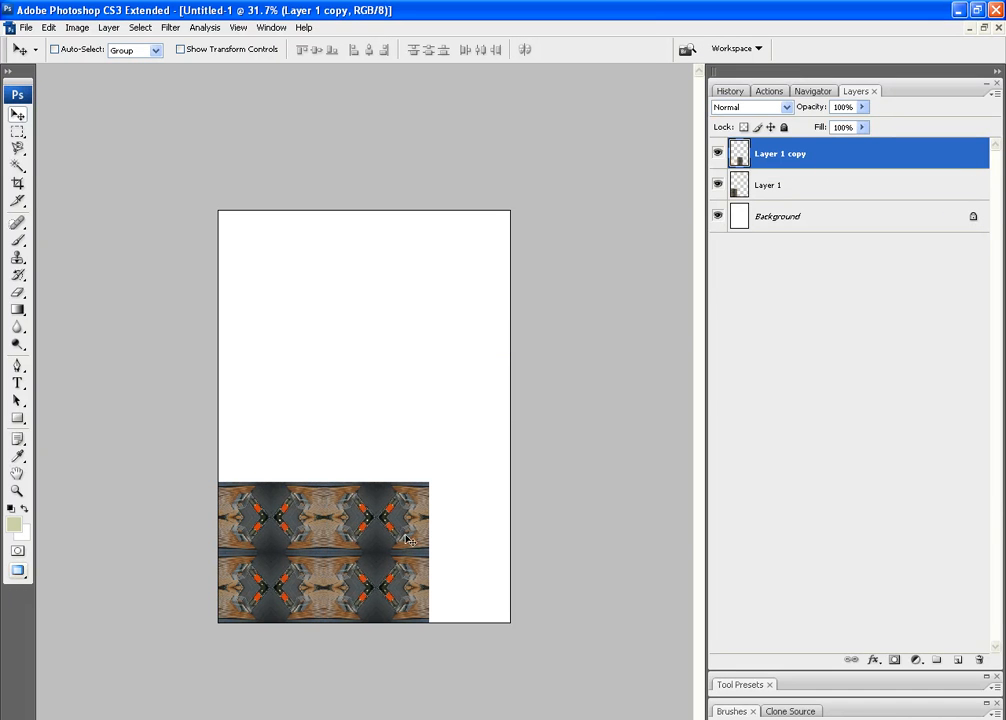